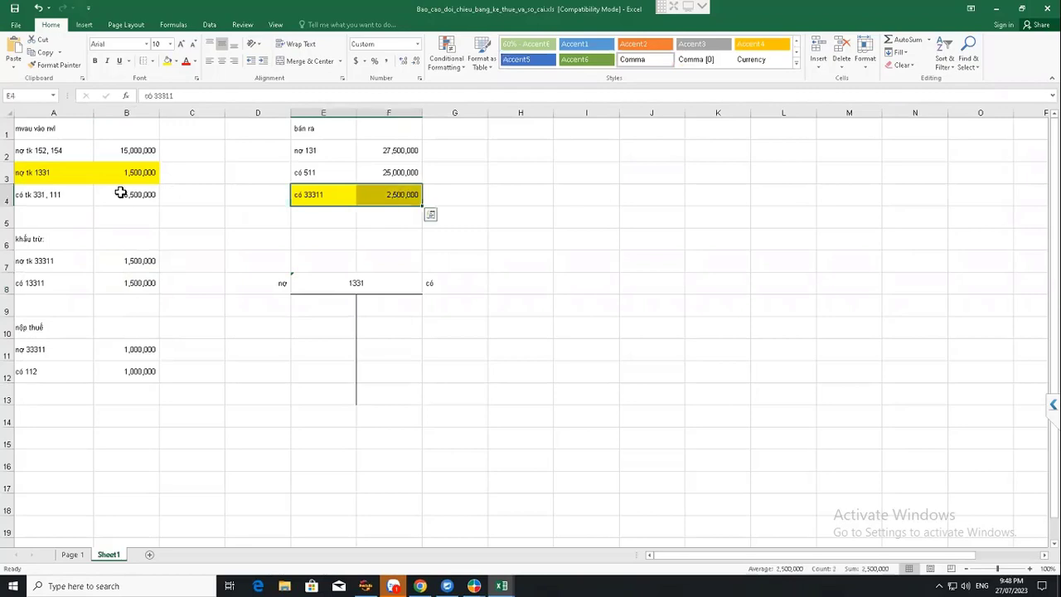
Examine the purchase, sales, VAT deduction and tax payment journal entries and their amounts for accounts 1331 and 33311
left_click_drag(52, 171, 106, 172)
left_click(137, 351)
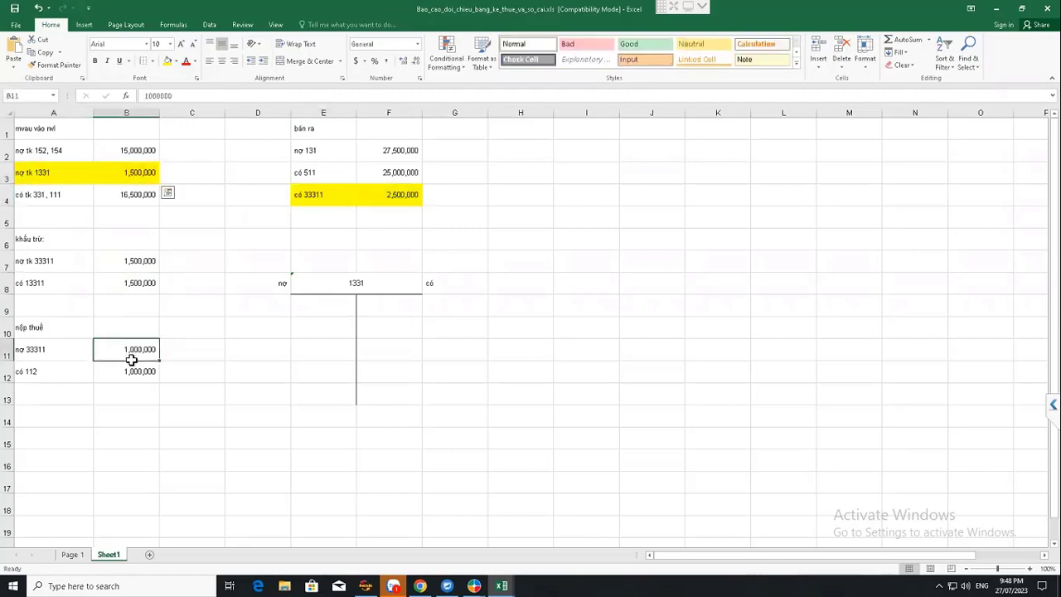
left_click(131, 373)
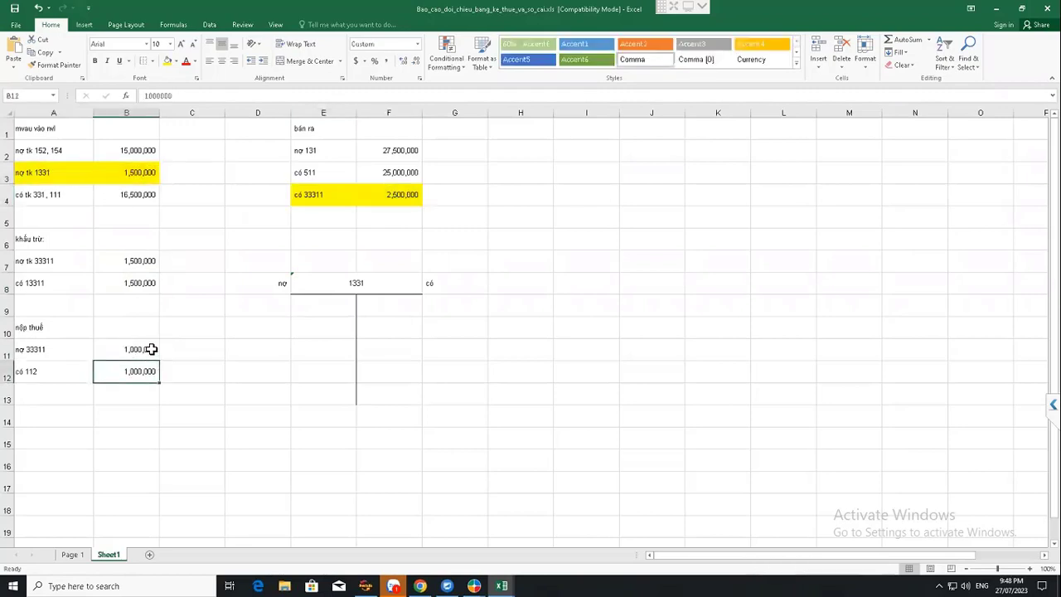
left_click(151, 349)
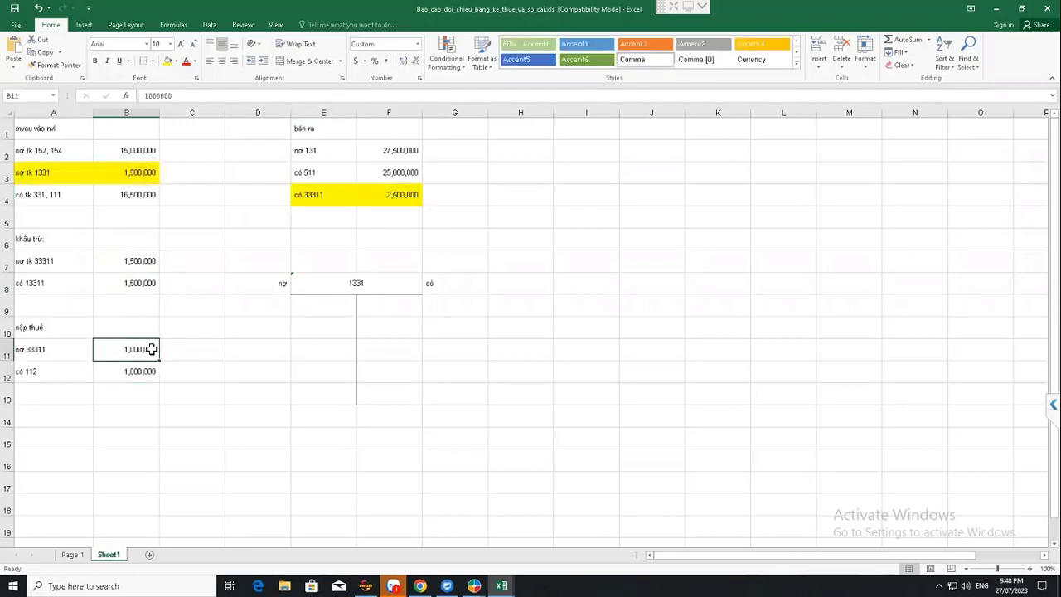
left_click(414, 196)
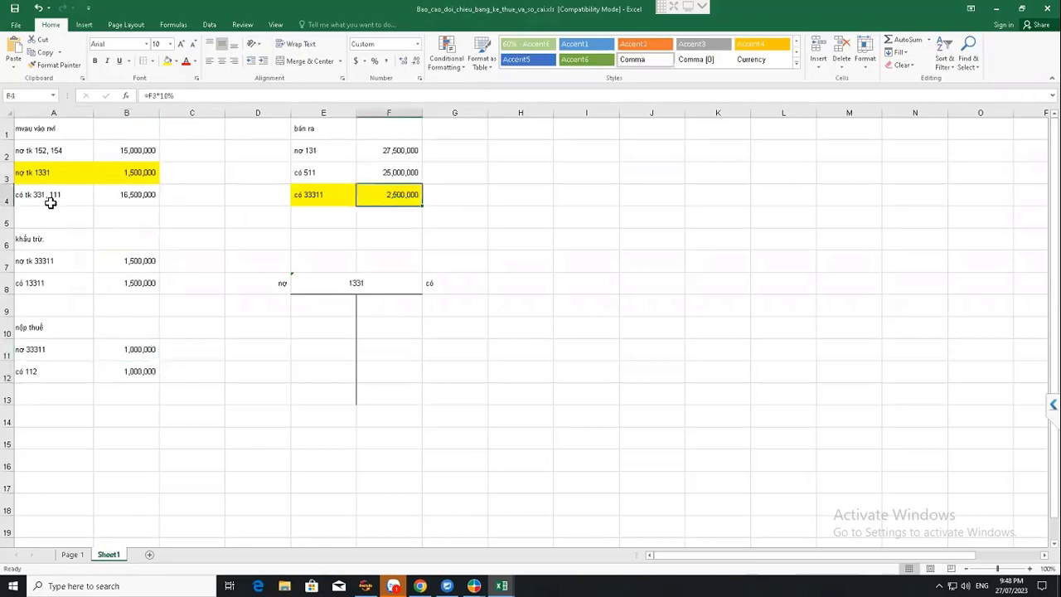
left_click(134, 274)
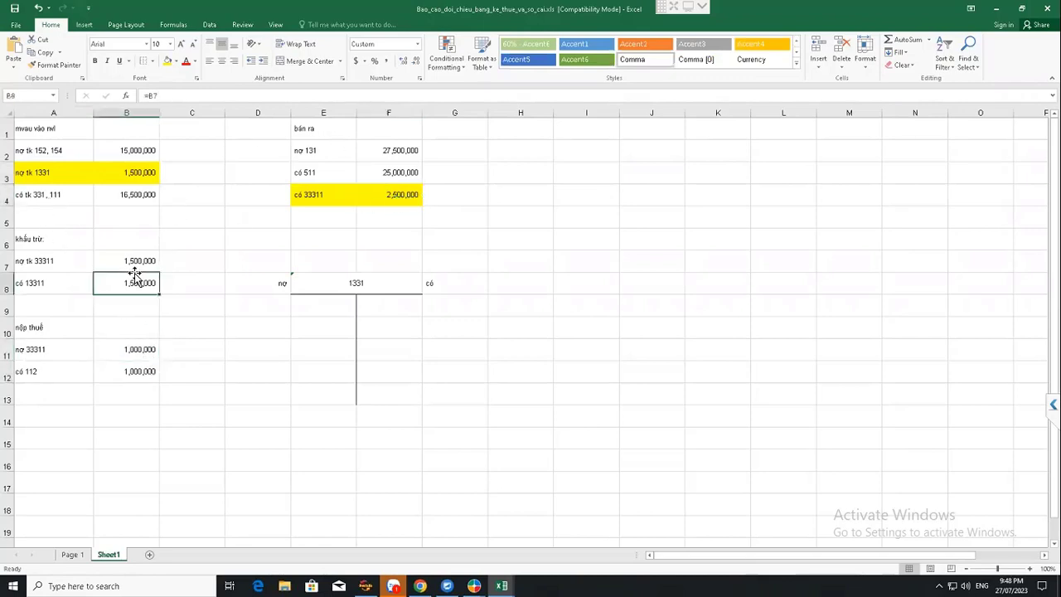
left_click(44, 348)
left_click(48, 372)
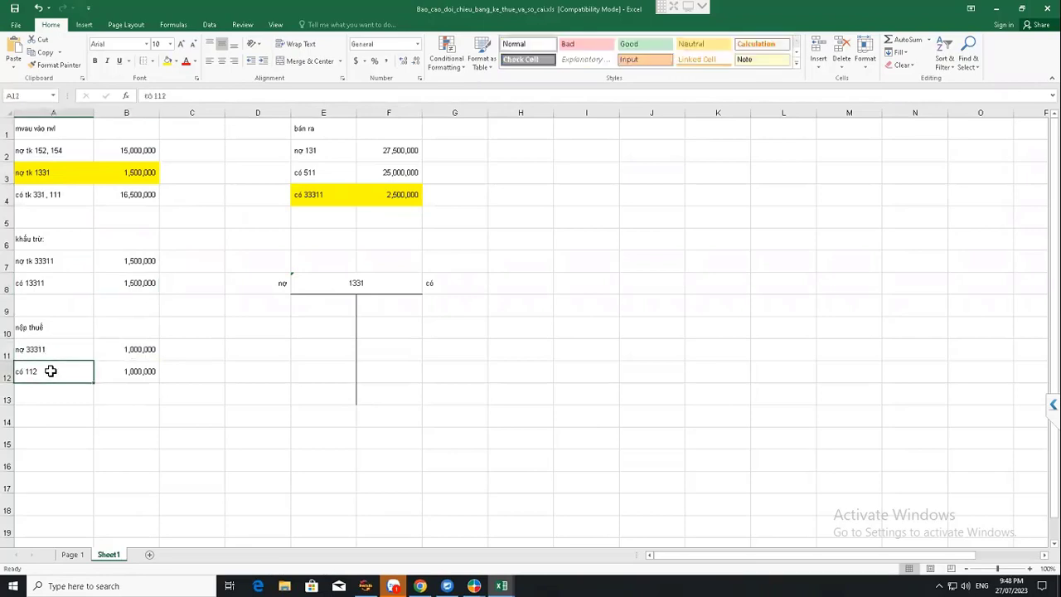
left_click_drag(112, 357, 116, 373)
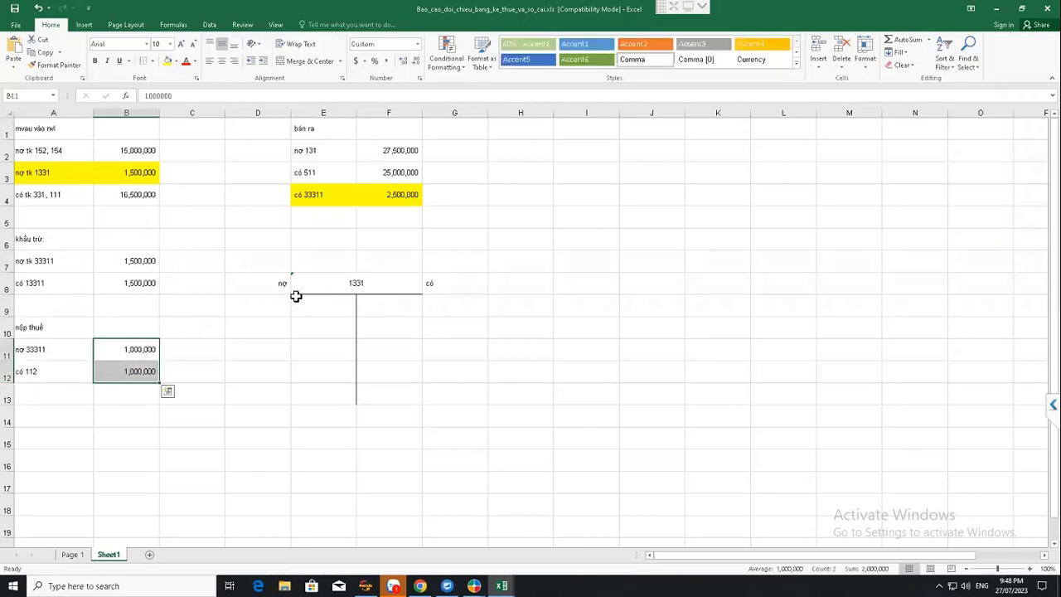
Fill the 1331 T-account by linking debit cell E9 to B7 and credit cell F9 to B8
left_click(322, 304)
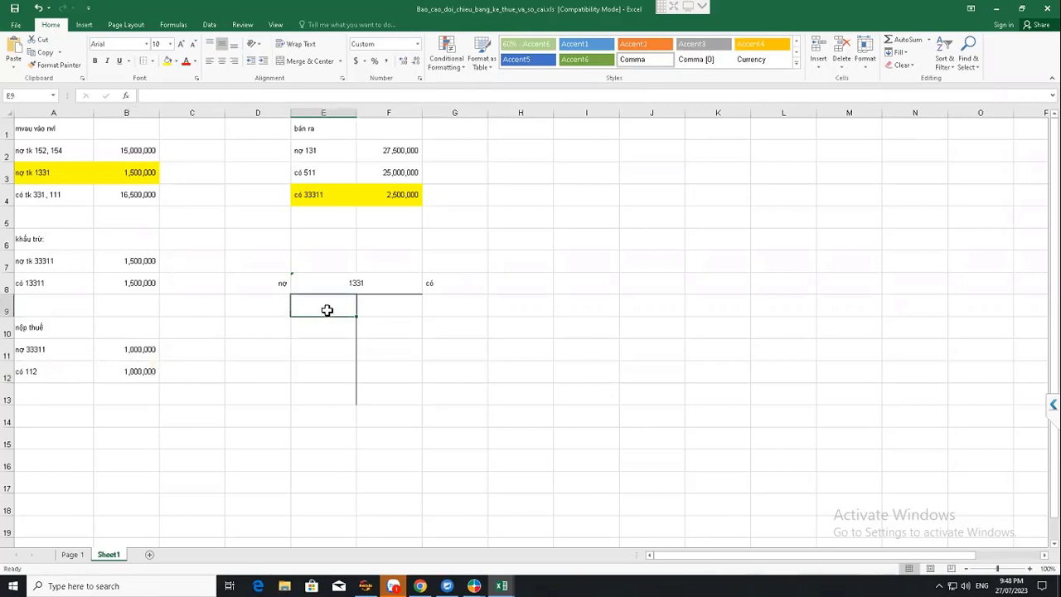
type("=")
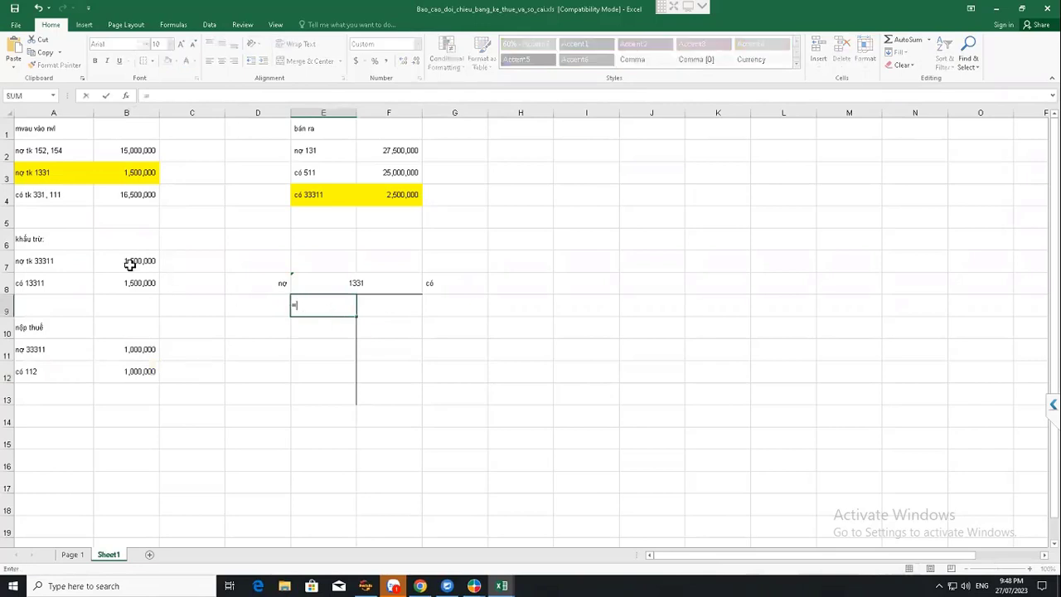
left_click(131, 261)
key("Return")
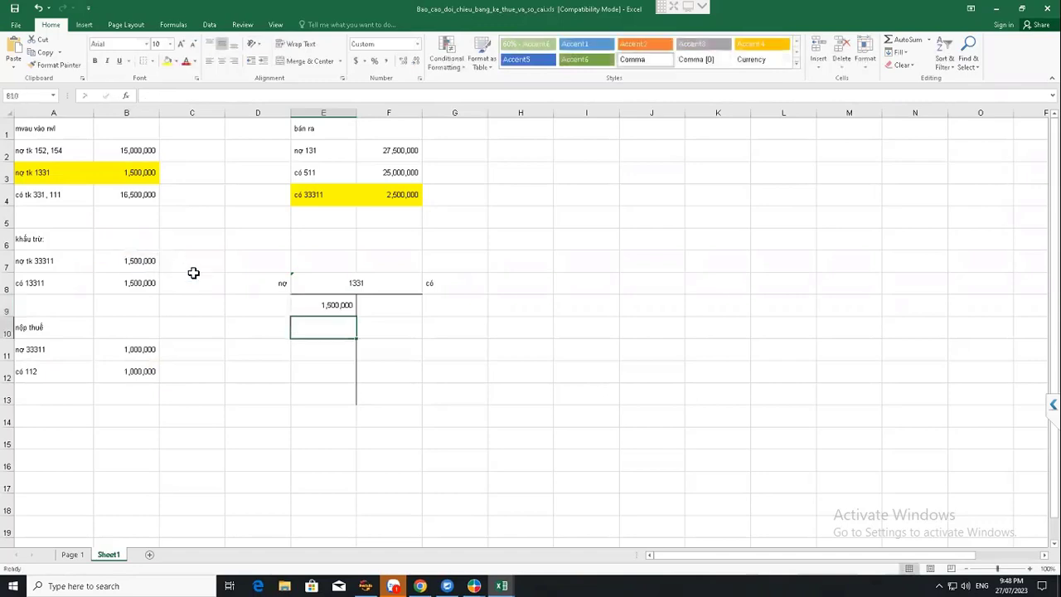
left_click(394, 305)
type("=")
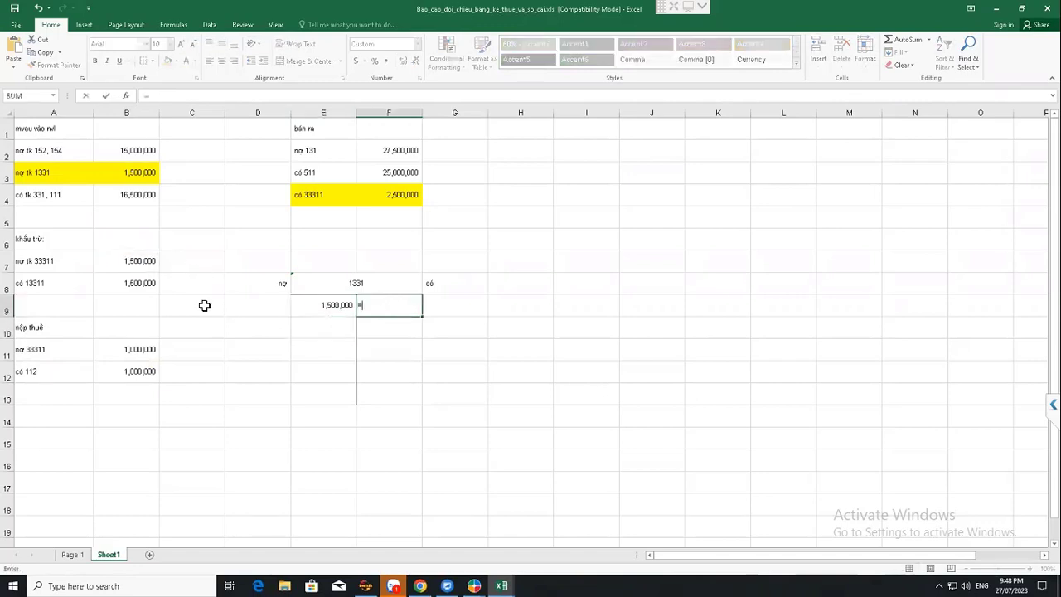
left_click(130, 283)
key("Return")
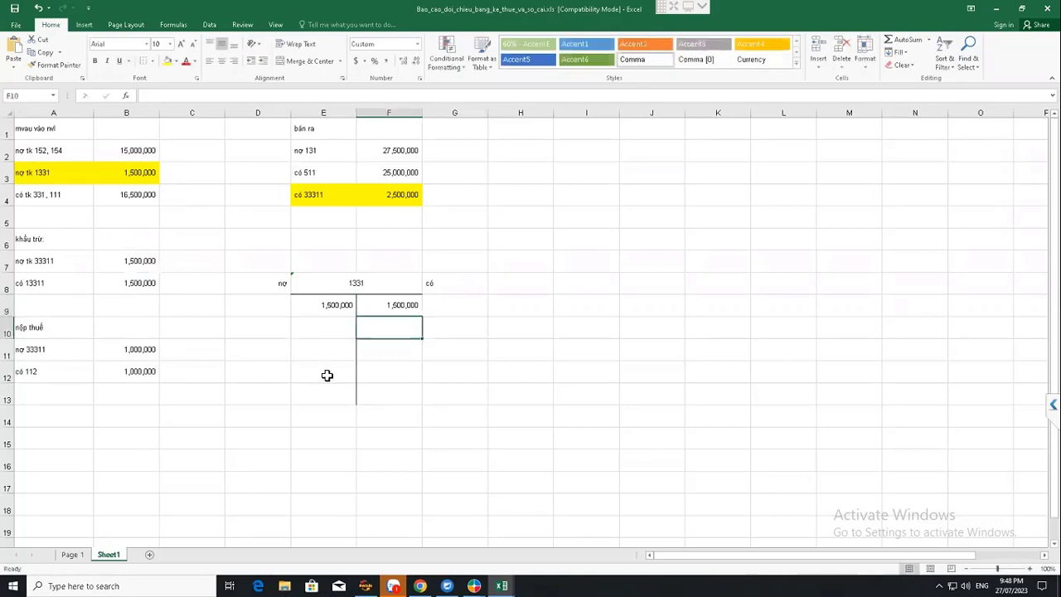
Label the 1331 T-account rows "psinh" in D9 and "dư cuối" in D11, and enter a closing balance of 0 in E11
left_click(328, 372)
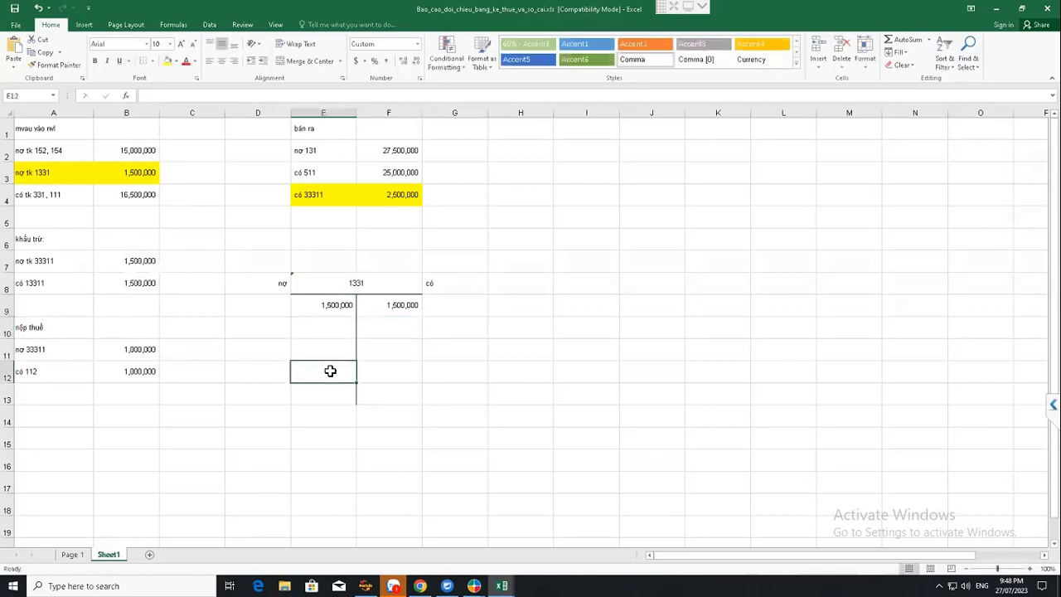
left_click(264, 309)
type("psinh")
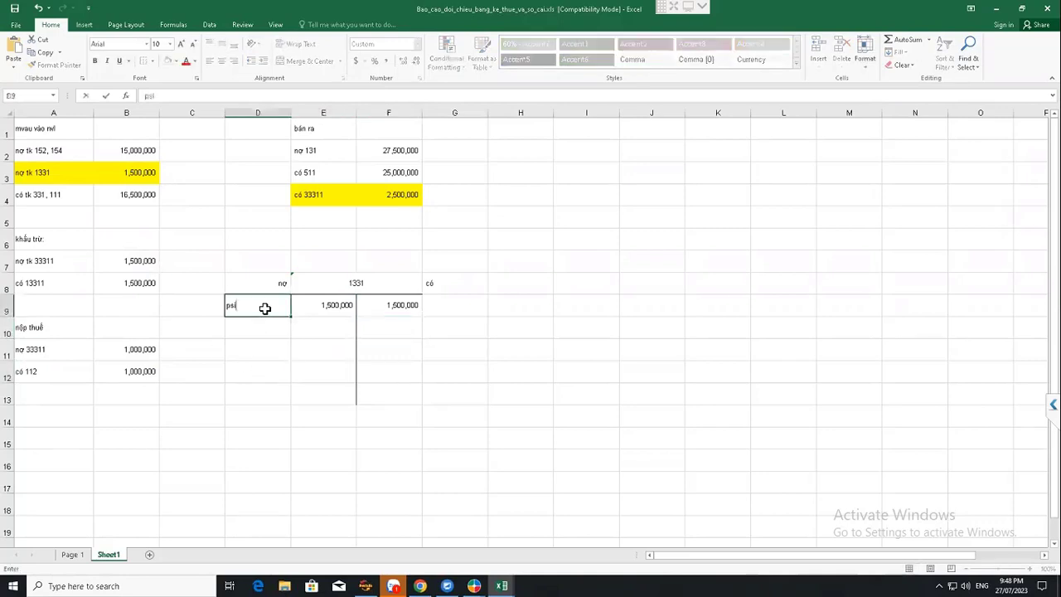
left_click(266, 356)
type("đư cuối")
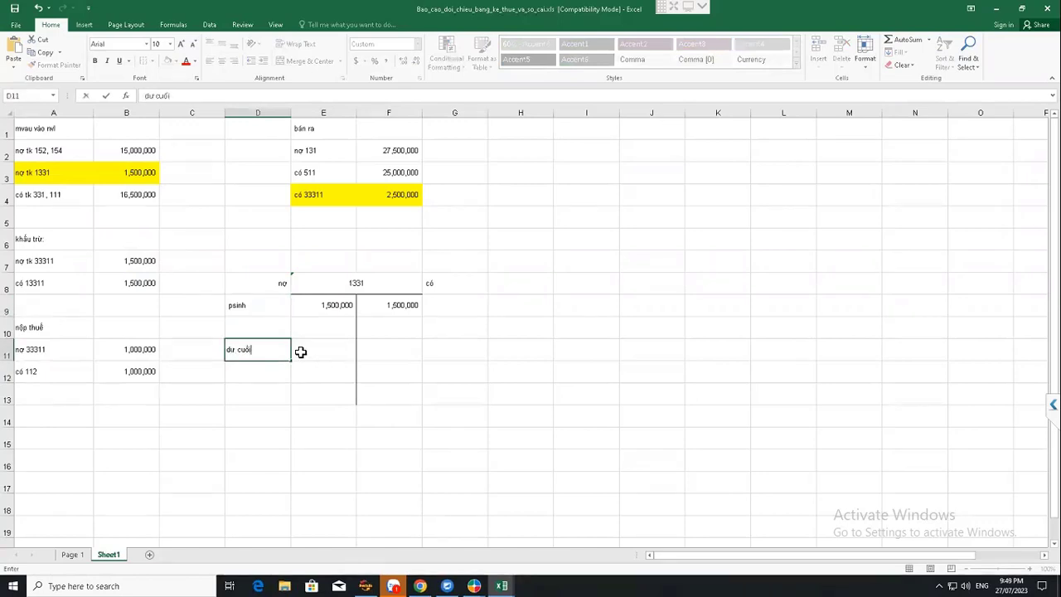
left_click(300, 351)
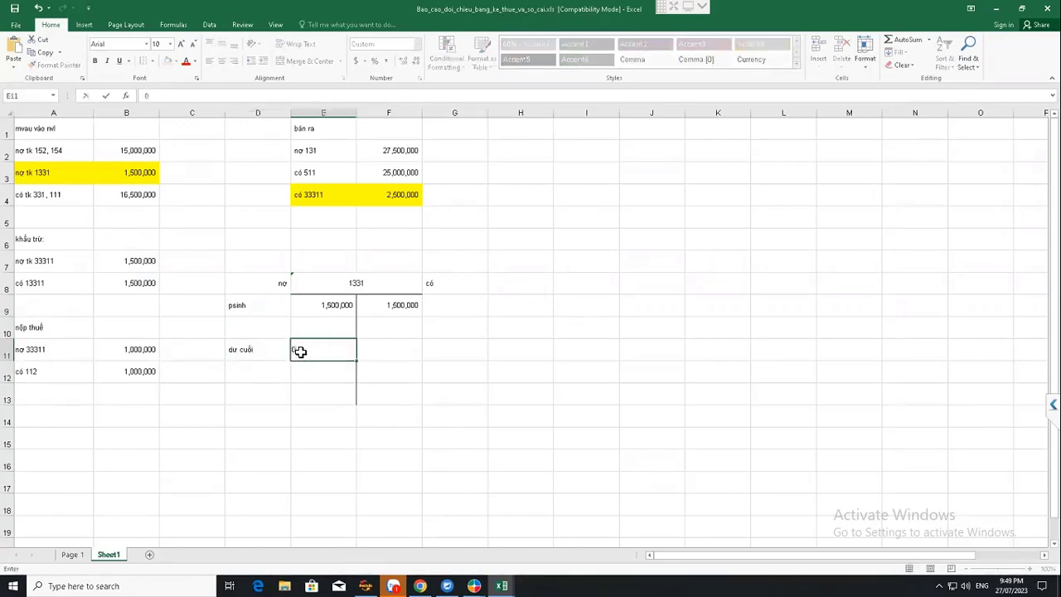
type("0")
key("Return")
left_click(327, 351)
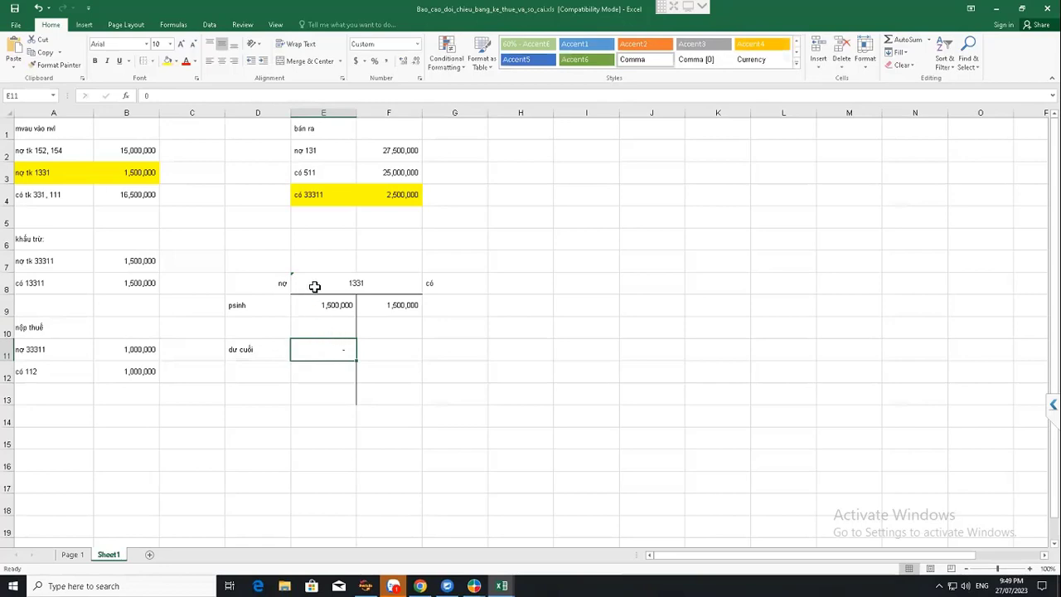
Copy the 1331 T-account to the block starting at I8 and retitle the copy 33311
left_click_drag(279, 285, 388, 283)
left_click_drag(385, 349, 444, 395)
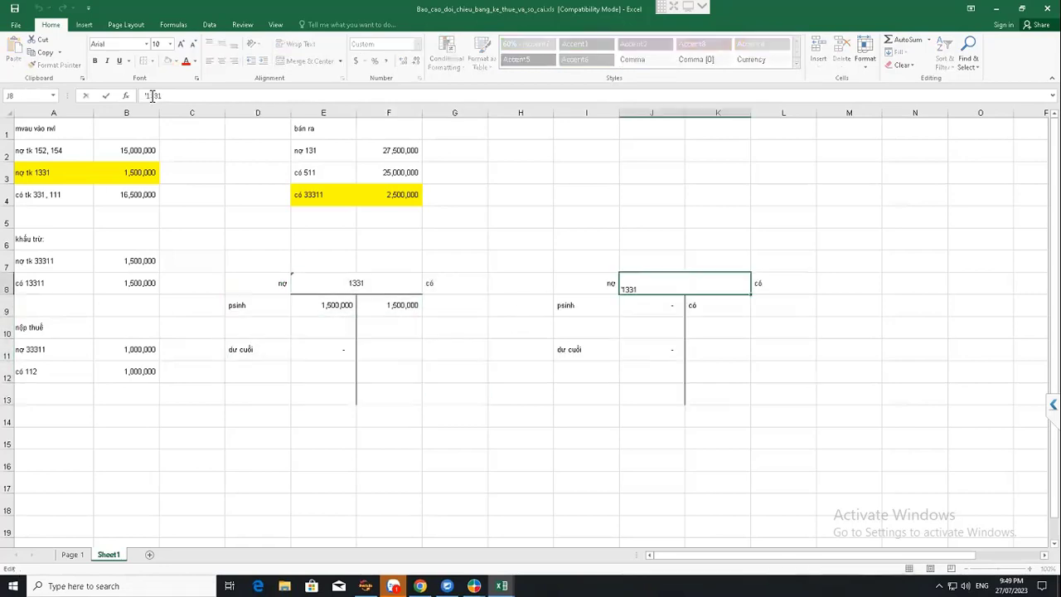
double_click(152, 95)
type("33311")
key("Return")
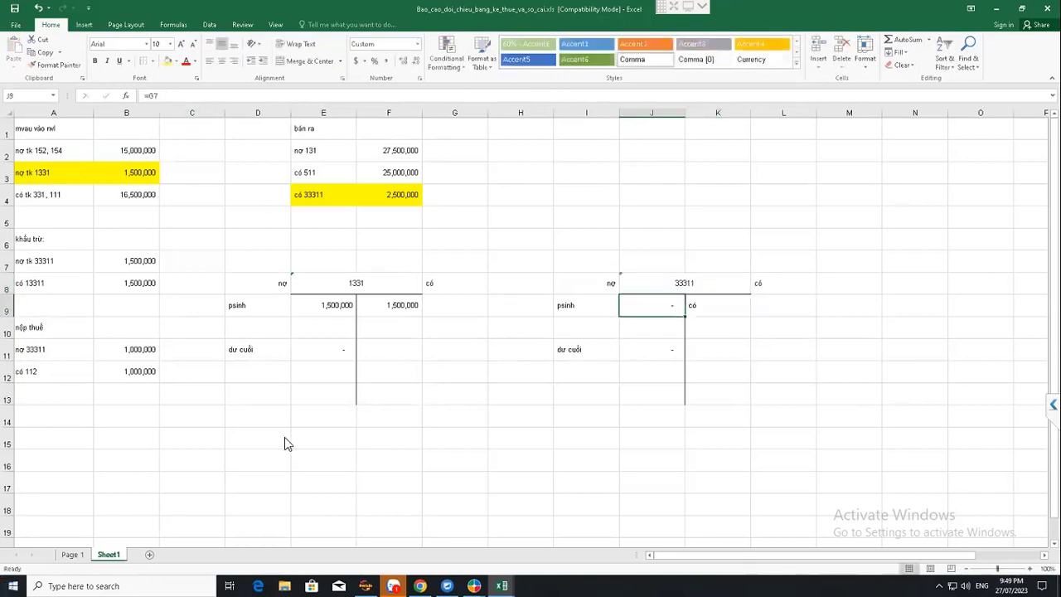
Link debit cell J9 of the 33311 T-account to the tax payment amount in B11
type("=")
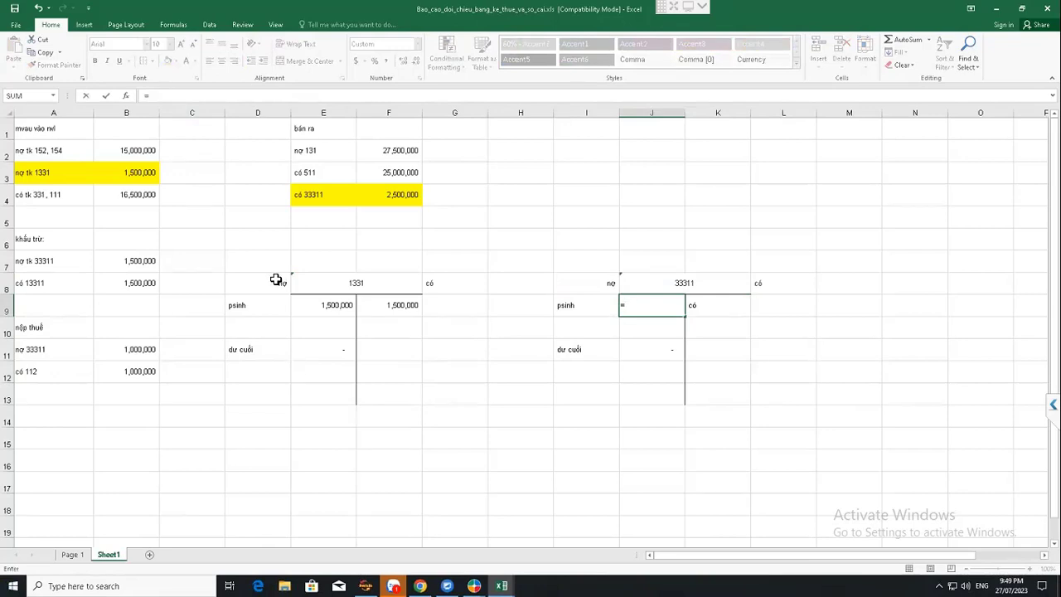
left_click(139, 352)
key("Return")
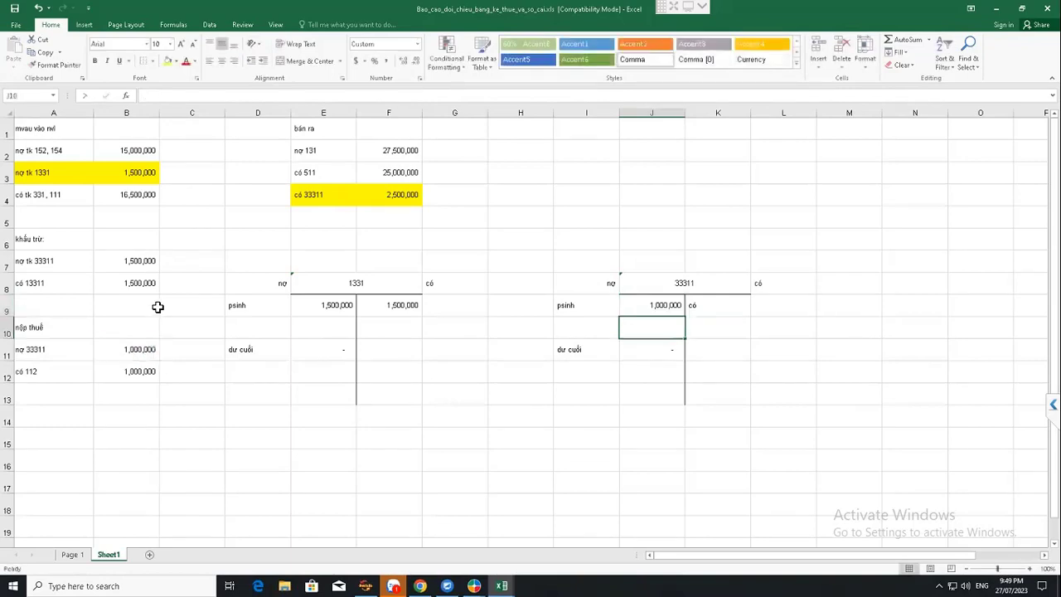
In the 33311 T-account, link debit cell J10 to the deduction in B7 and credit cell K9 to the output VAT in F4
type("=")
left_click(140, 261)
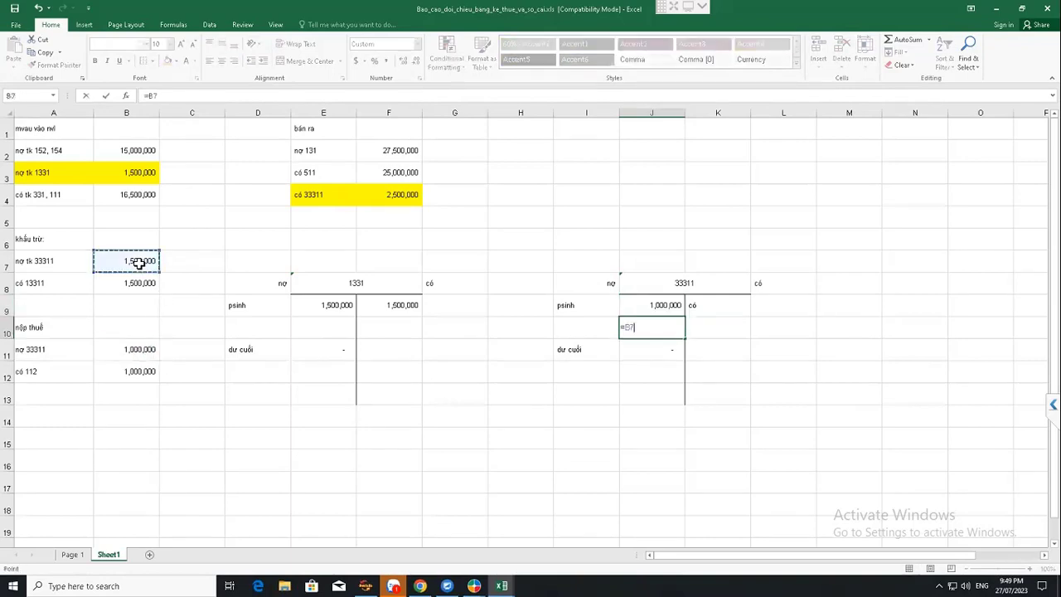
key("Return")
left_click(716, 305)
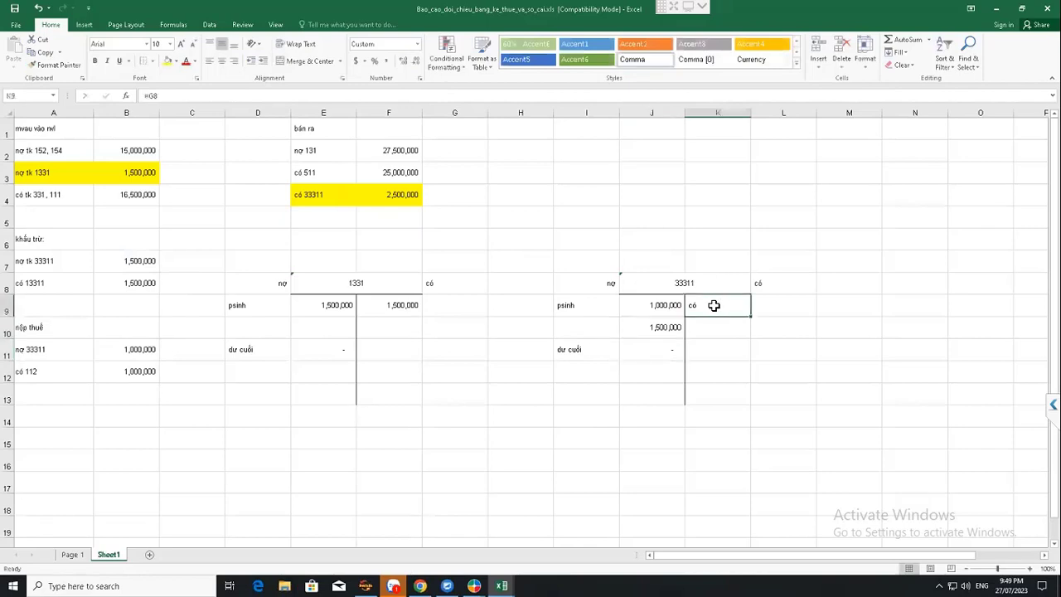
type("=")
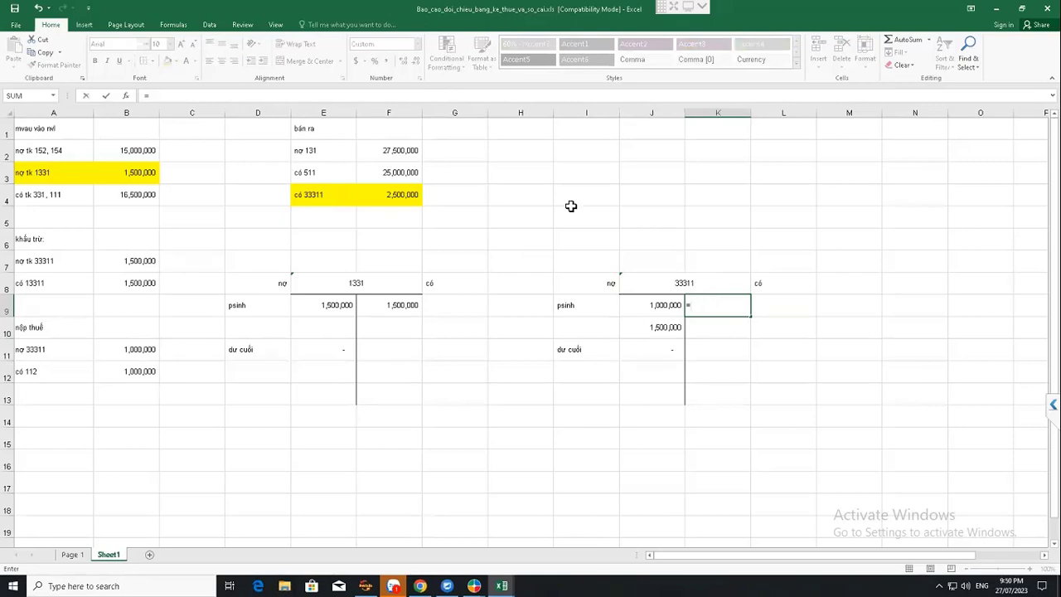
left_click(390, 199)
key("Return")
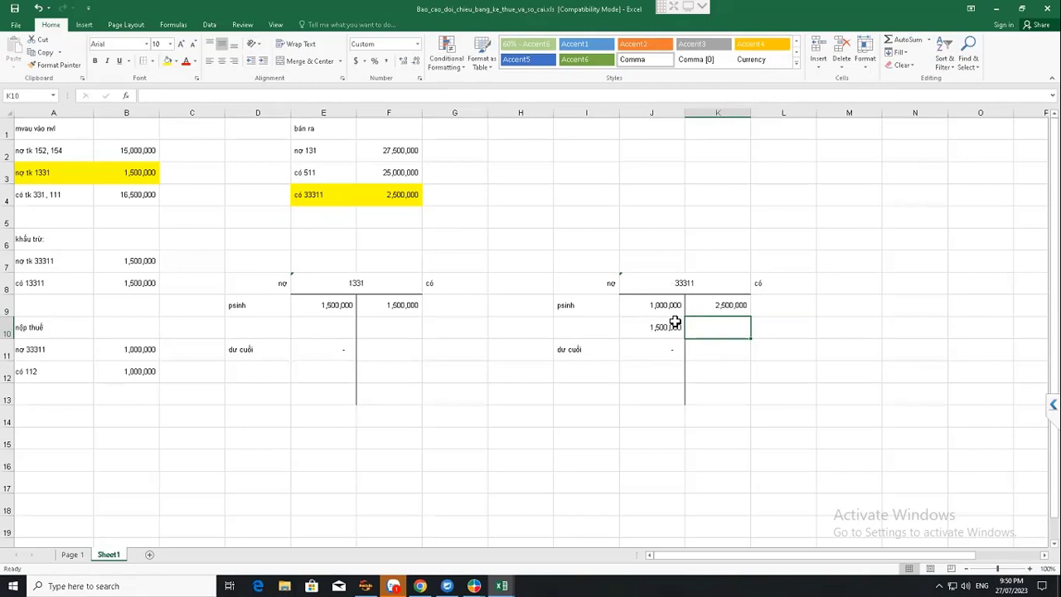
Review the 1331 postings and the tax payment entry, and clear debit cell J9 of the 33311 T-account
left_click(332, 304)
left_click(404, 304)
left_click(333, 306)
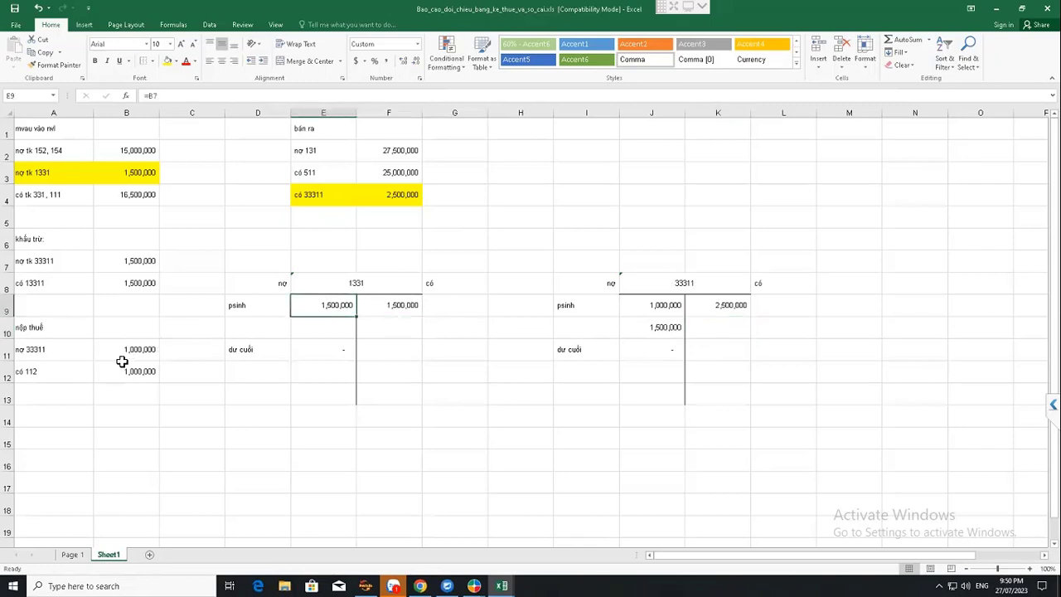
left_click_drag(39, 332, 173, 388)
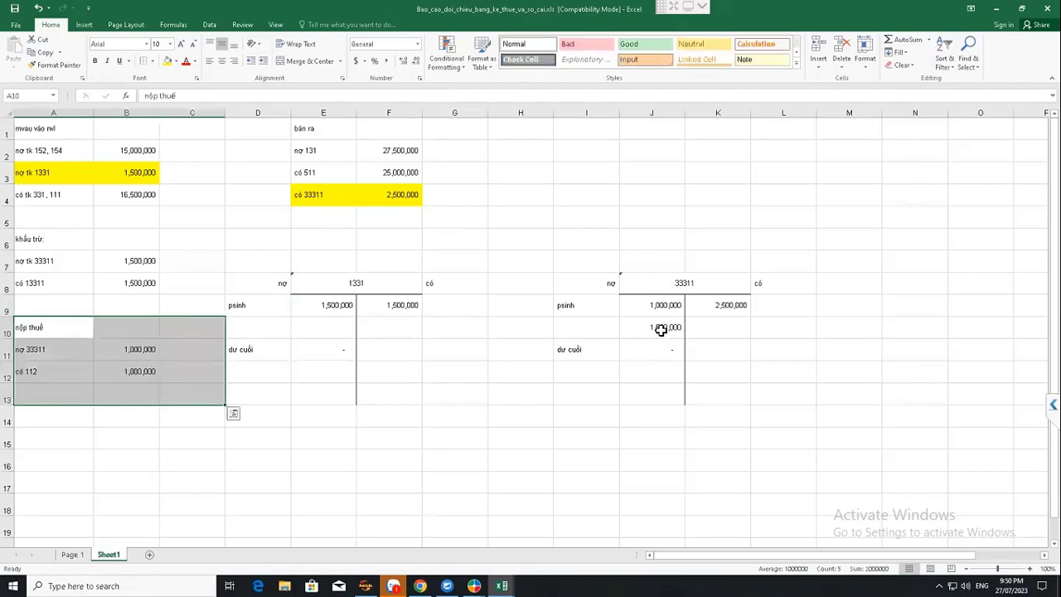
left_click(654, 304)
key("Delete")
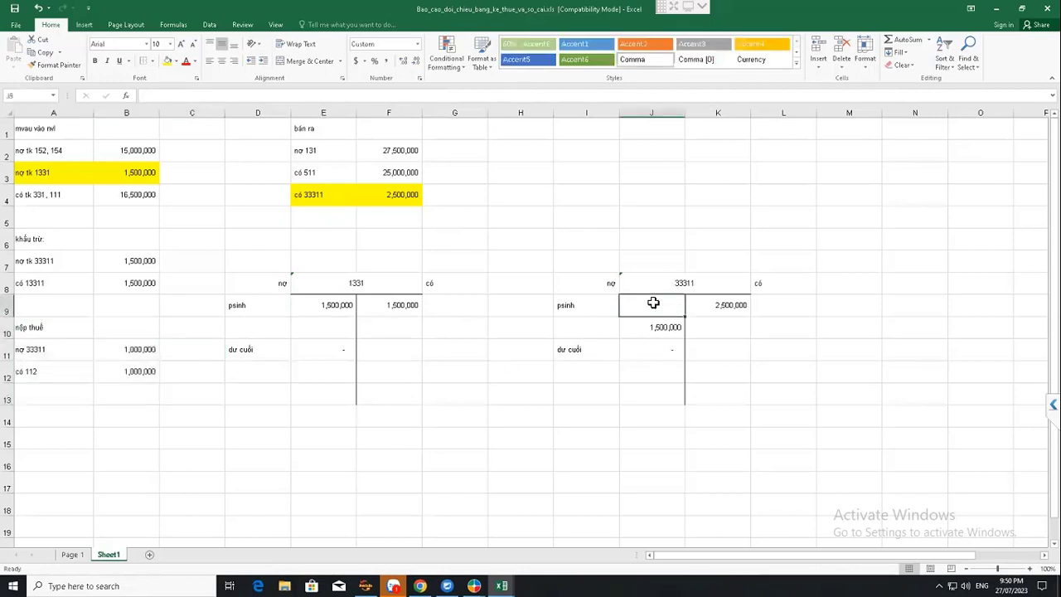
Calculate the closing credit balance of account 33311 in K11 with the formula =K9-J10
left_click(712, 354)
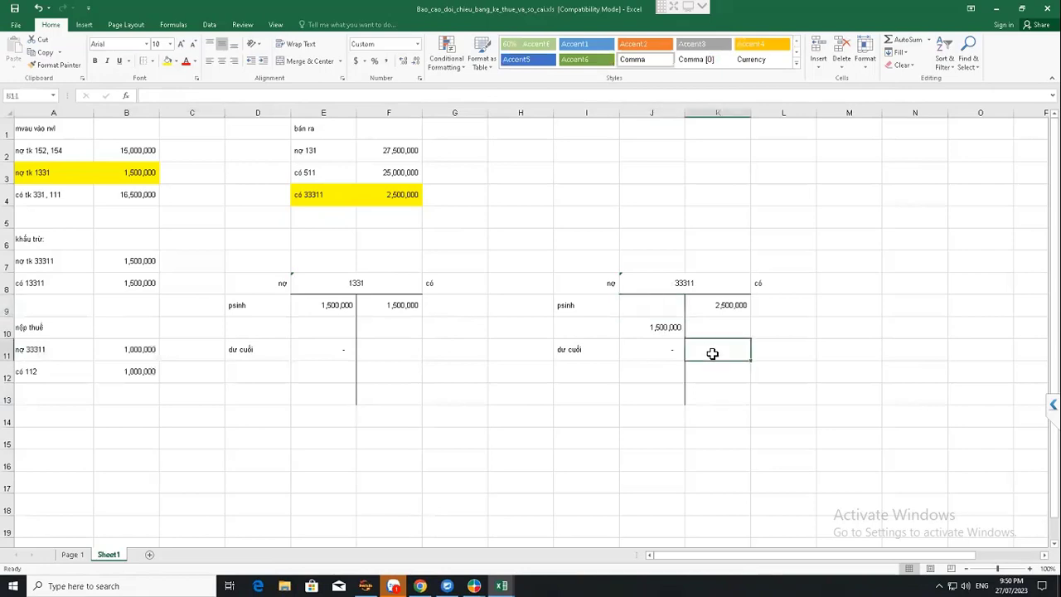
type("=")
left_click(705, 305)
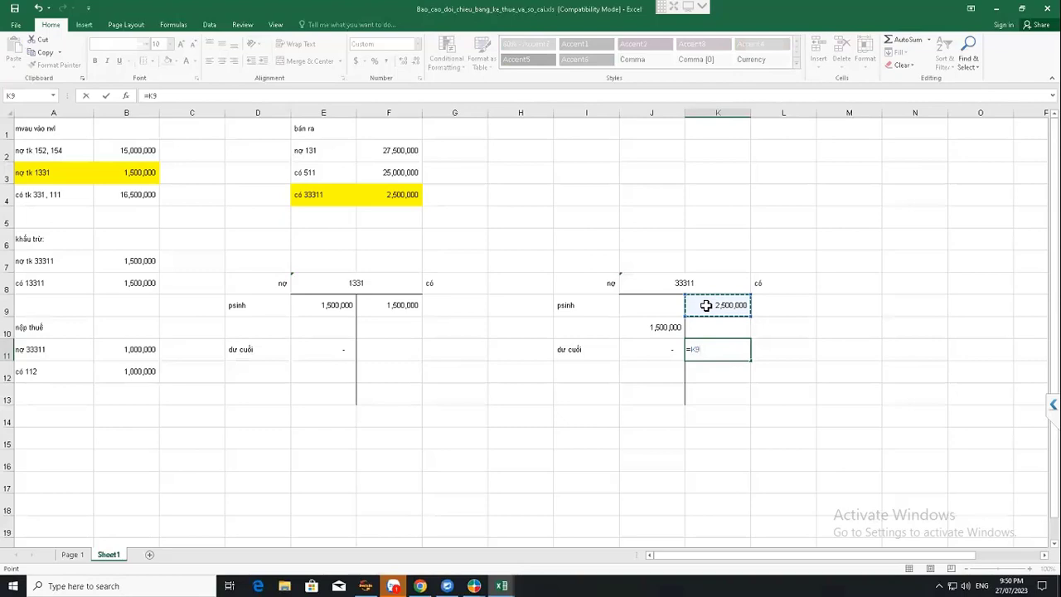
type("-")
left_click(639, 329)
key("Return")
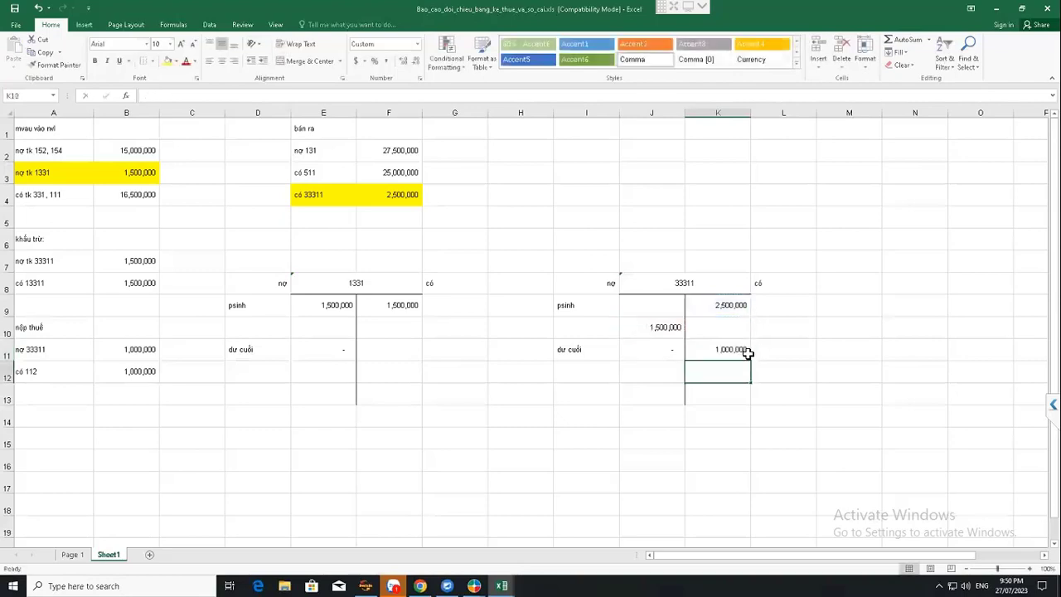
Post the tax payment on the debit side of account 33311 by linking J12 to the closing balance in K11
left_click(742, 353)
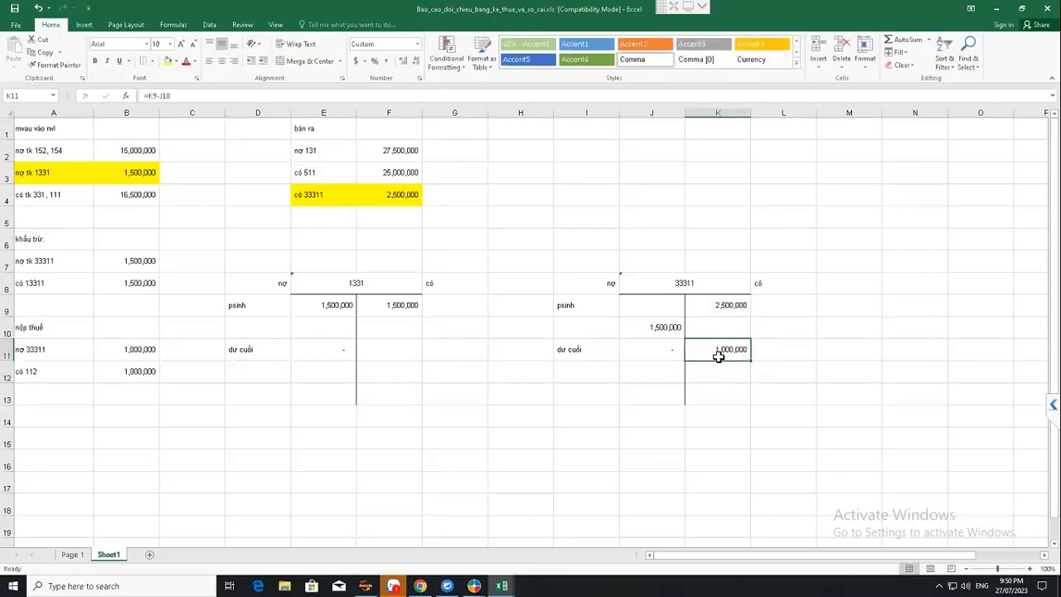
left_click(42, 348)
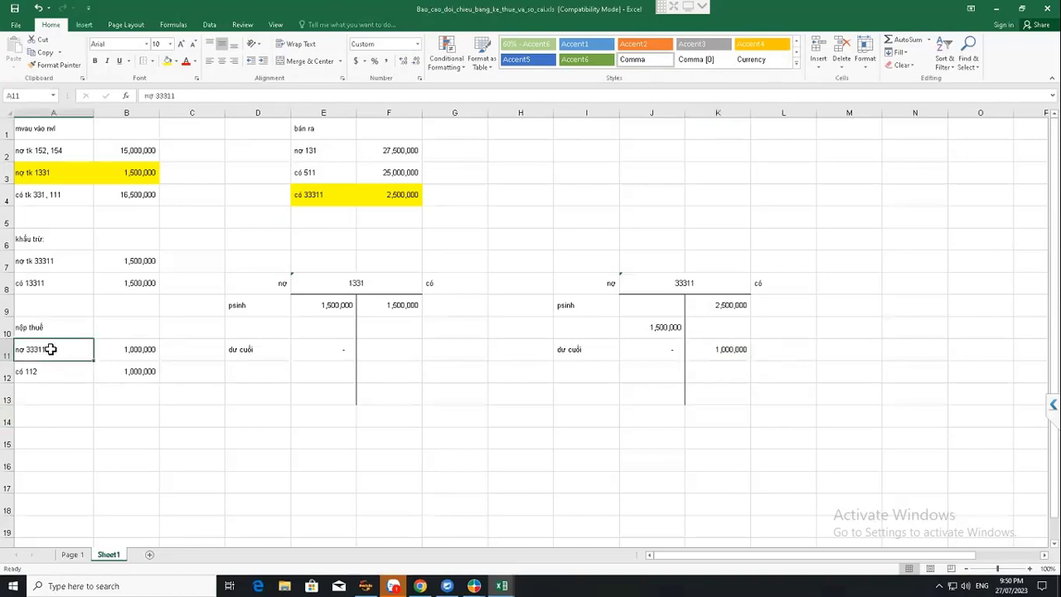
left_click(733, 350)
left_click(641, 379)
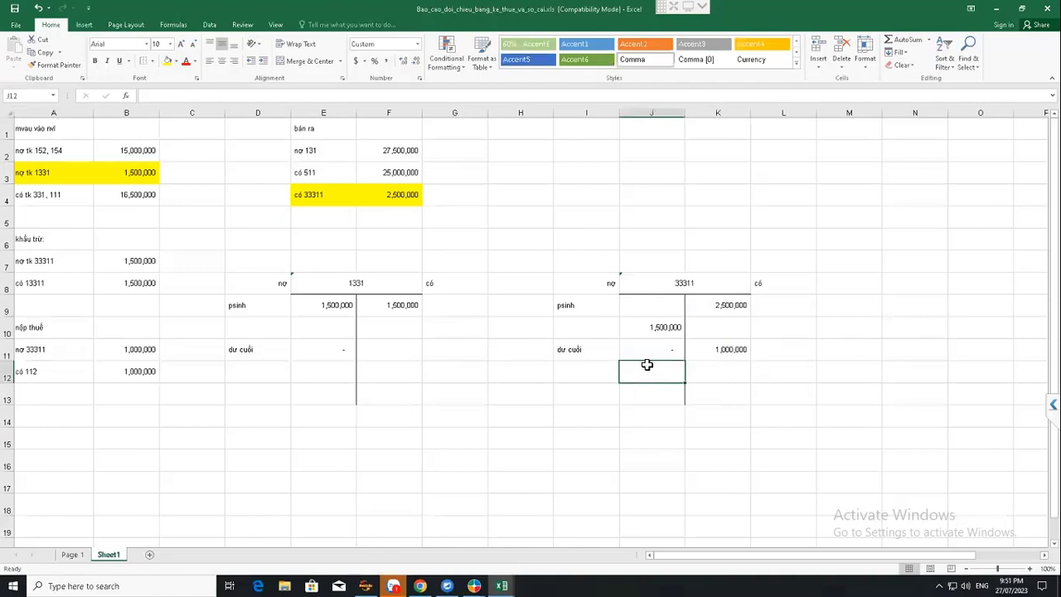
type("=")
left_click(705, 349)
key("Return")
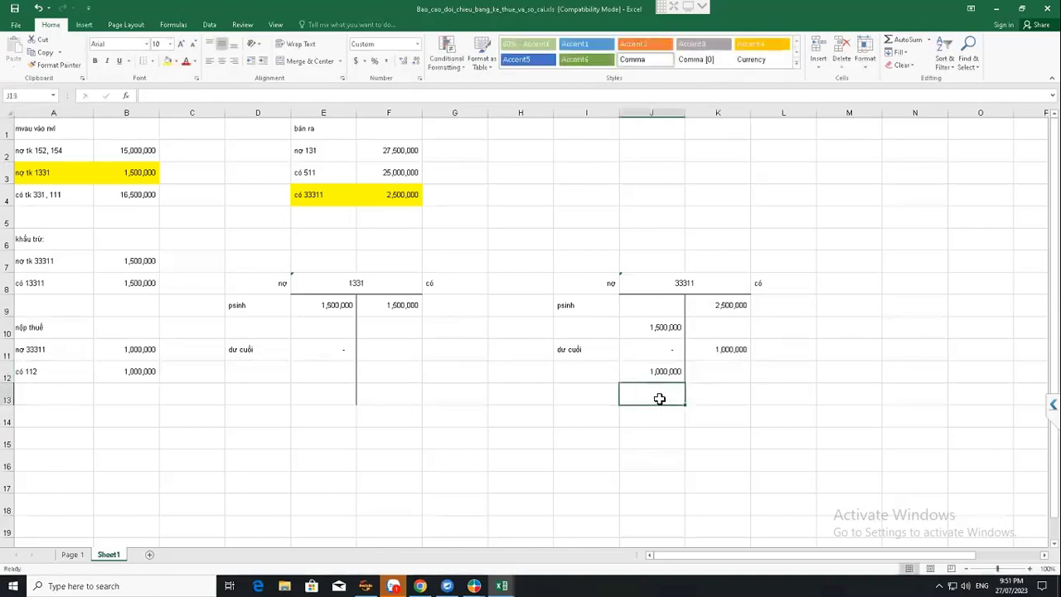
left_click(731, 402)
left_click(670, 398)
left_click(732, 393)
left_click_drag(732, 393, 625, 393)
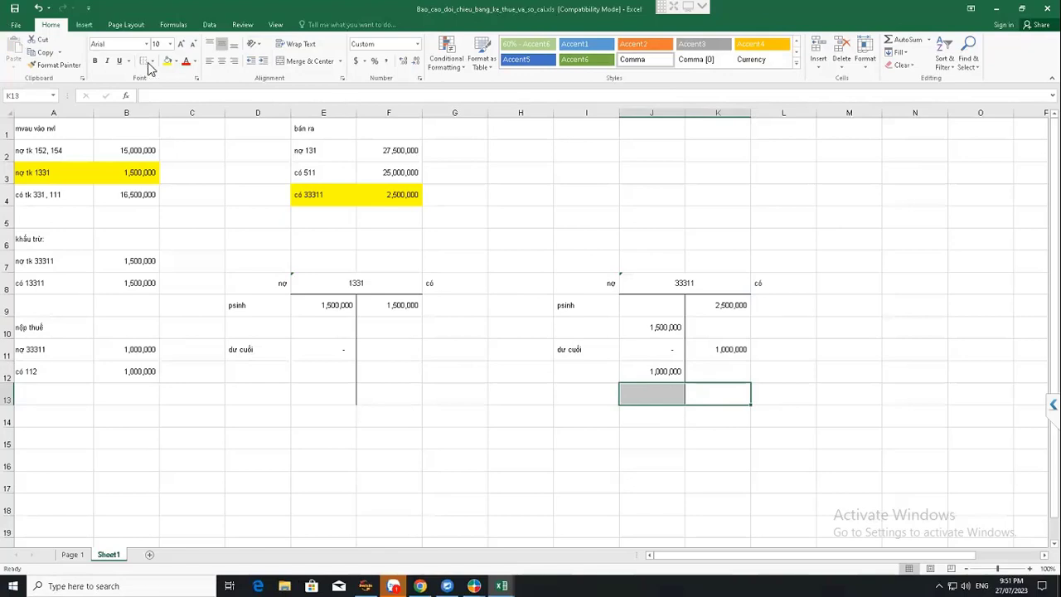
left_click_drag(79, 172, 128, 172)
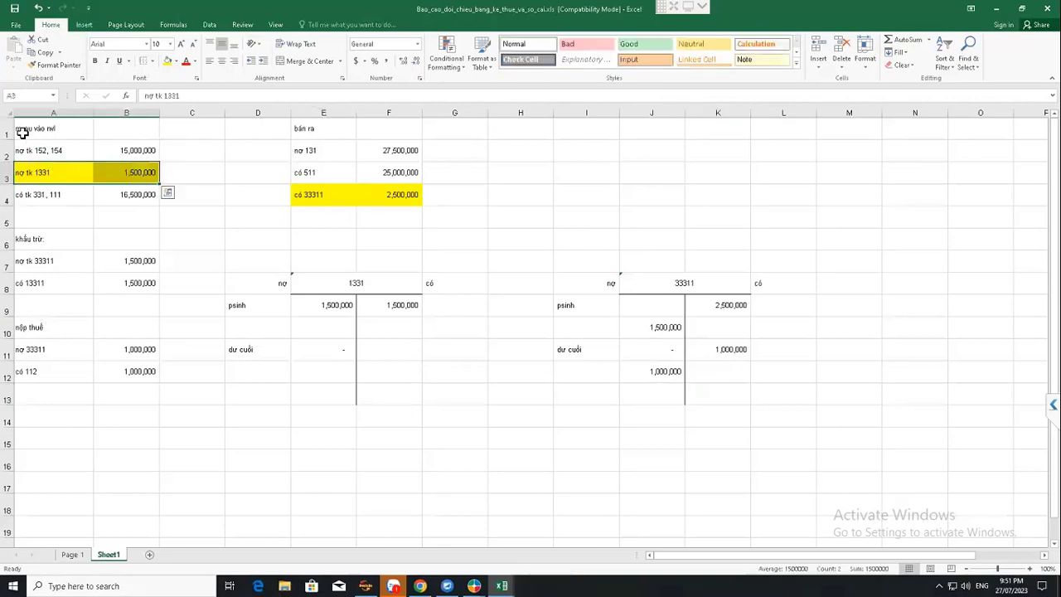
Copy the whole VAT example in A1:L14 and paste it below, starting at A17
left_click_drag(23, 130, 784, 406)
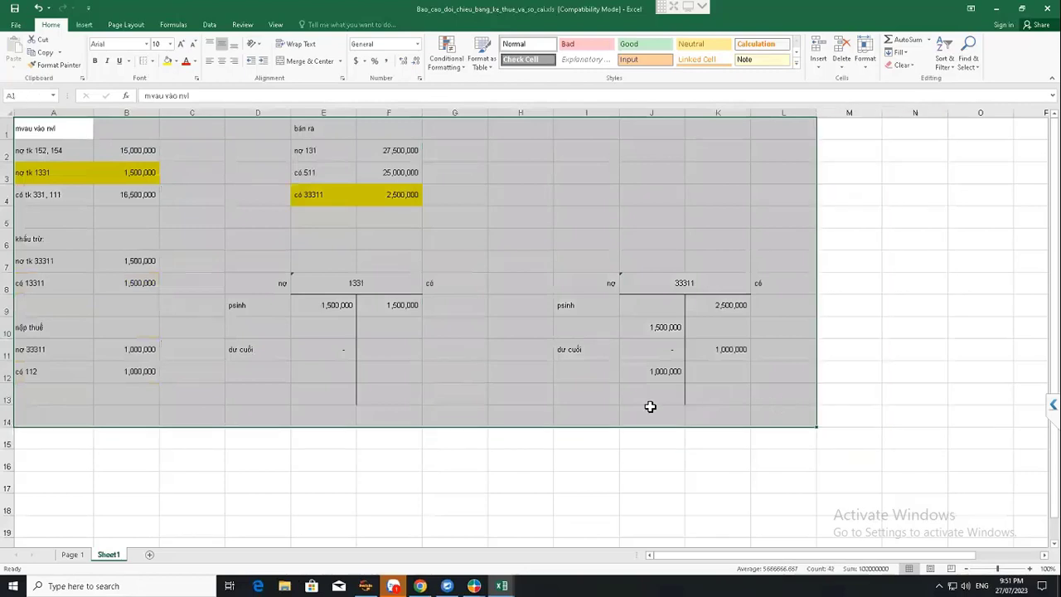
key("ctrl+c")
left_click(35, 485)
key("ctrl+v")
scroll(135, 326, "down", 3)
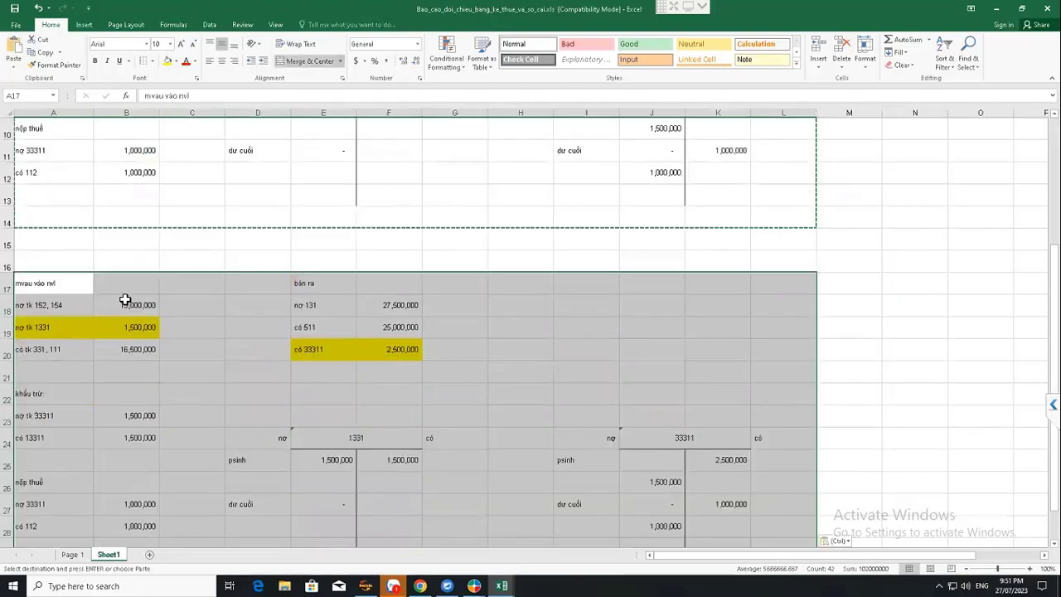
In the copied example, set the purchase amount of accounts 152, 154 in B18 to 35,000,000
left_click(124, 302)
double_click(122, 304)
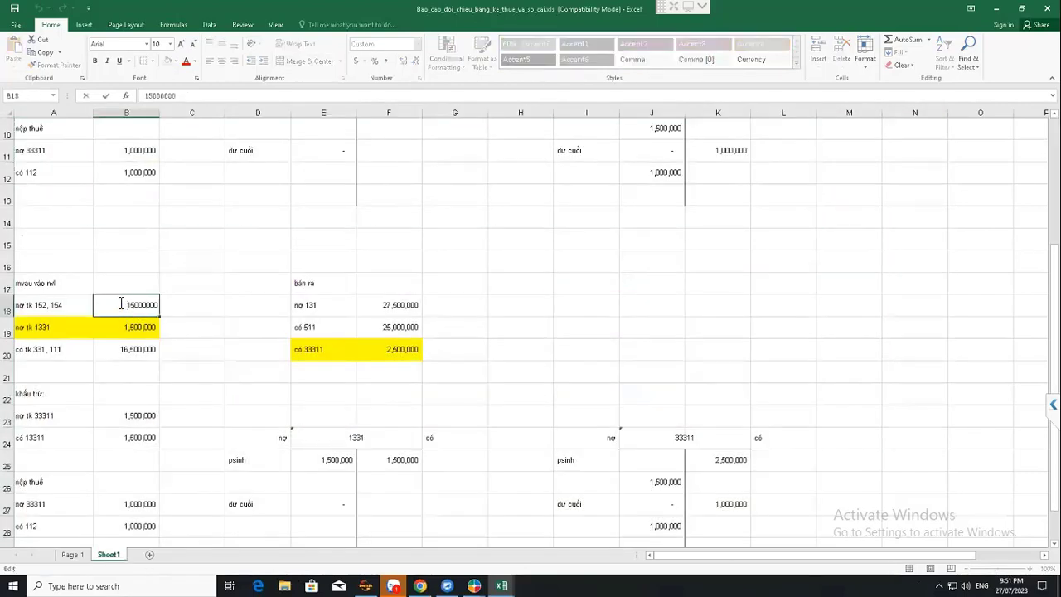
left_click_drag(121, 303, 130, 304)
type("3")
key("Return")
key("Return")
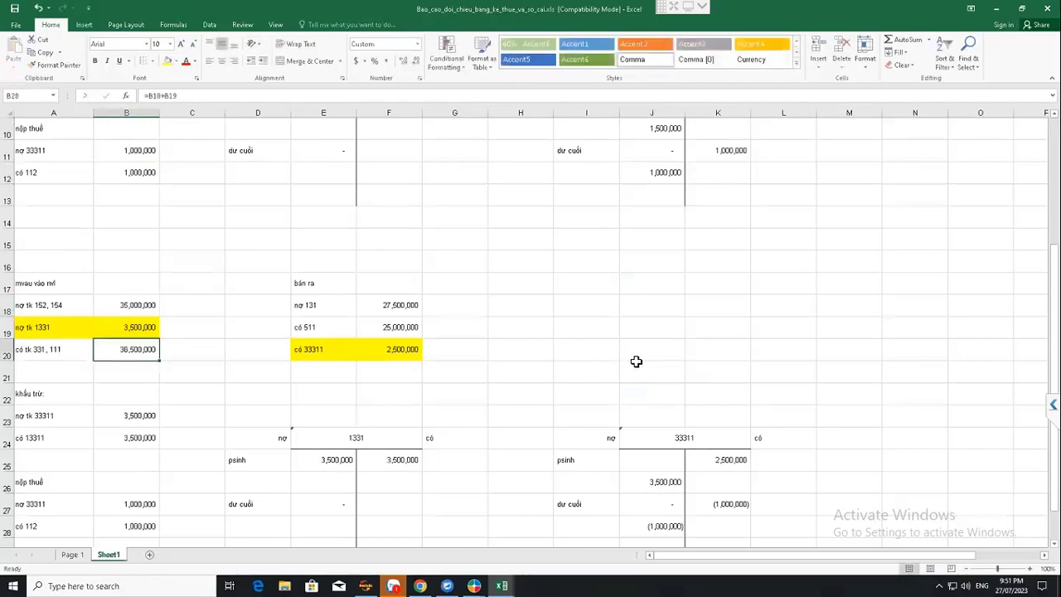
Link the deduction amount for debit 33311 in B23 to the output VAT in F20
scroll(71, 357, "down", 1)
left_click(72, 357)
left_click(141, 348)
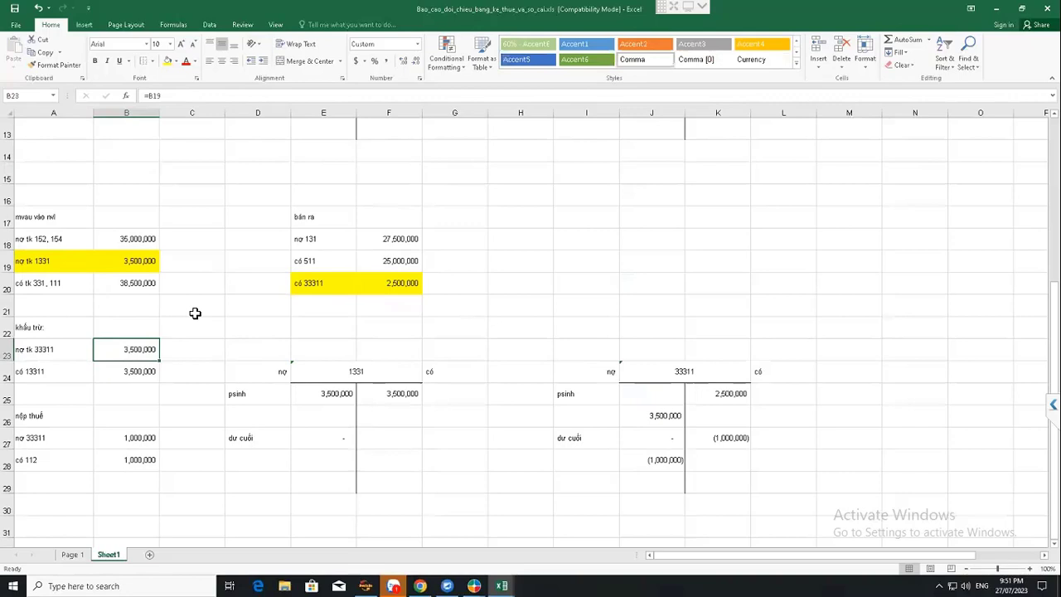
type("=")
left_click(394, 282)
key("Return")
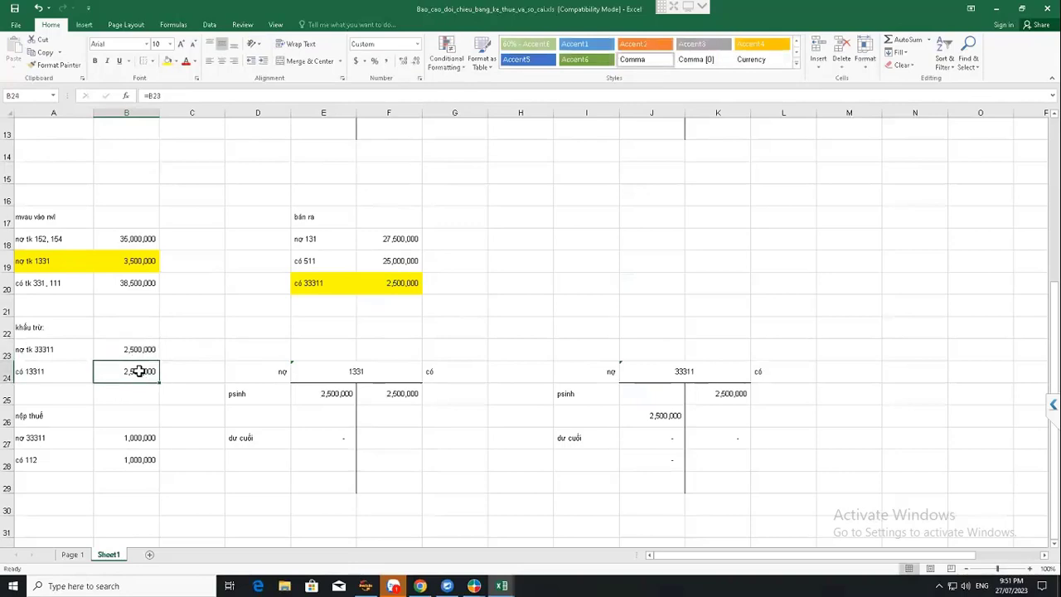
Clear the tax payment entry in A26:B28 of the copied example
left_click_drag(49, 415, 147, 464)
key("Delete")
left_click(74, 418)
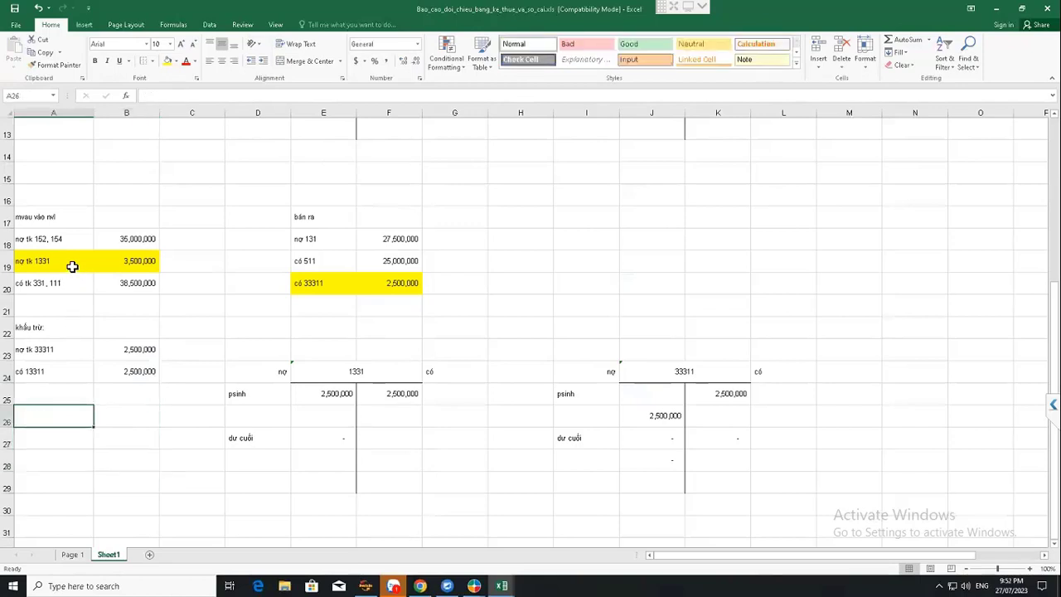
Link debit cell E25 of the copied 1331 T-account to the input VAT in B19
left_click(71, 263)
left_click(329, 279)
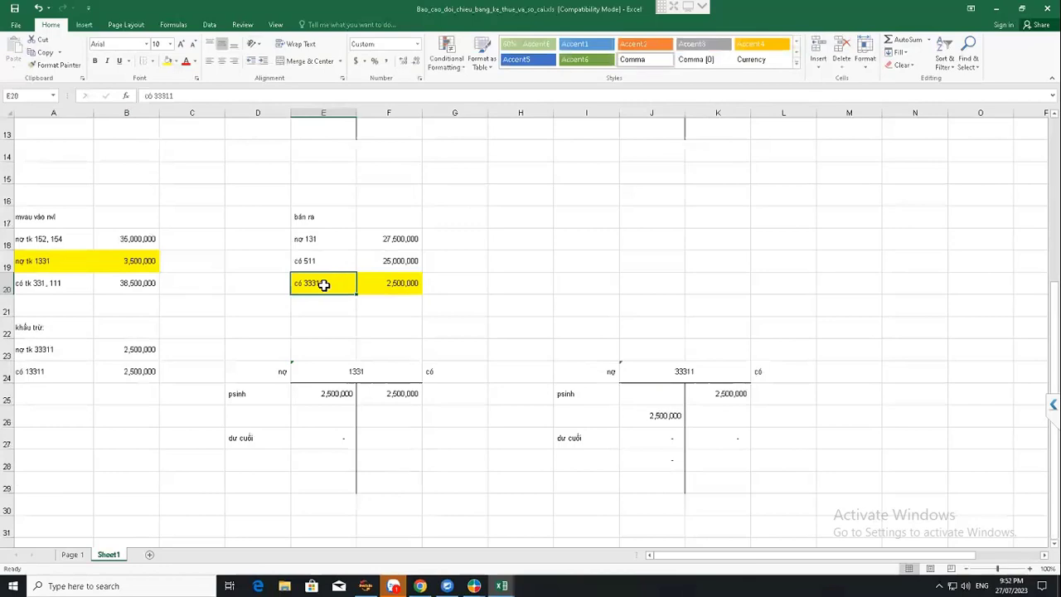
left_click(323, 395)
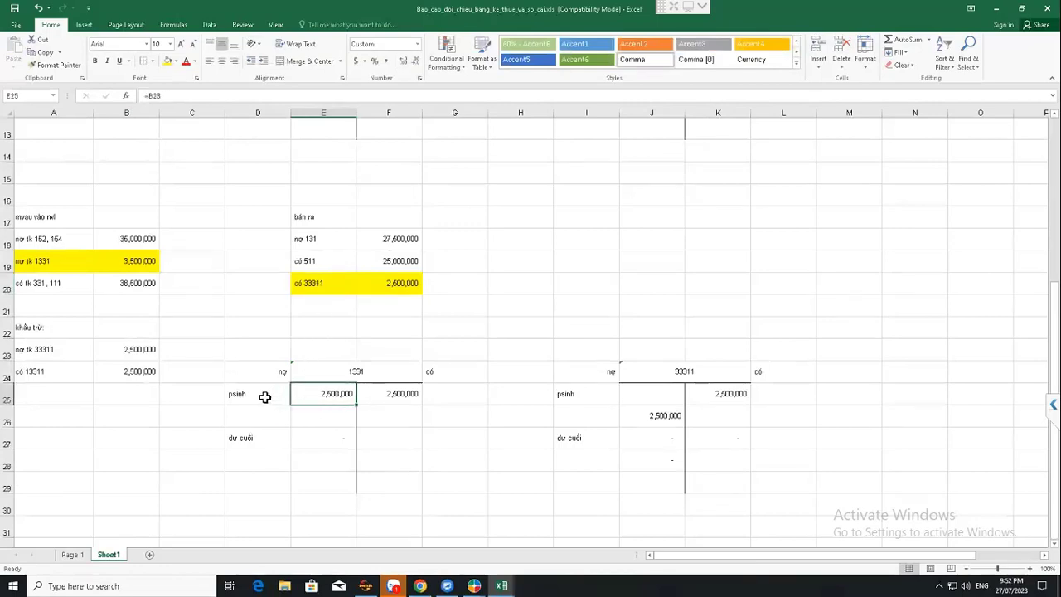
type("=")
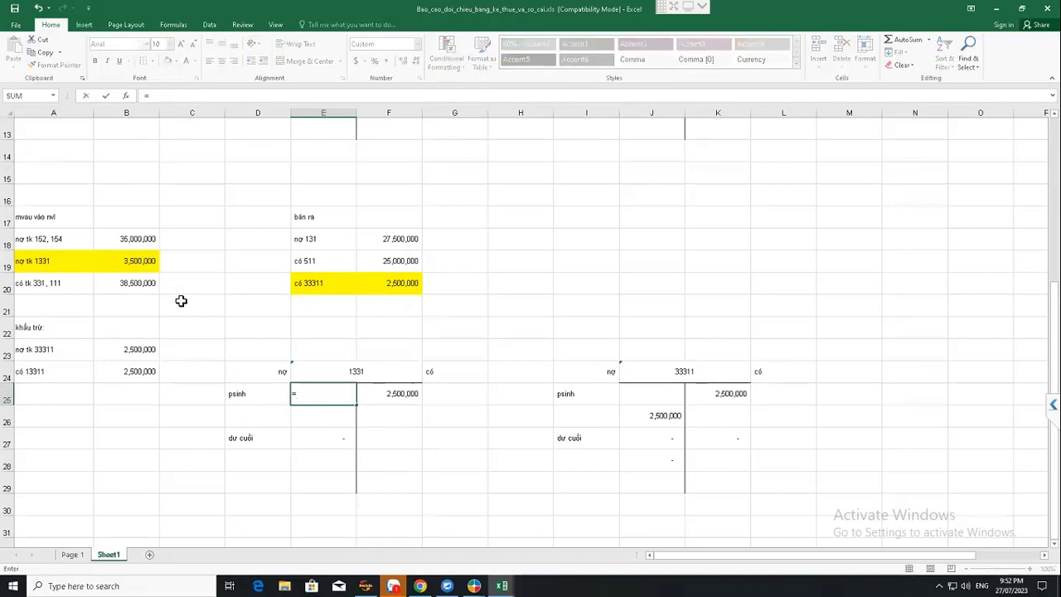
left_click(137, 262)
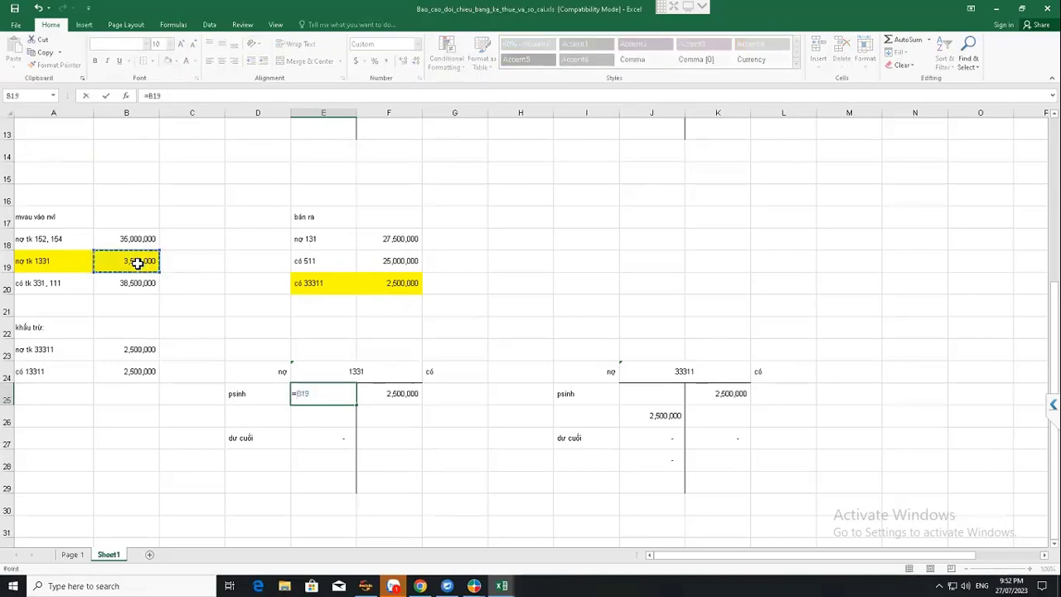
key("Return")
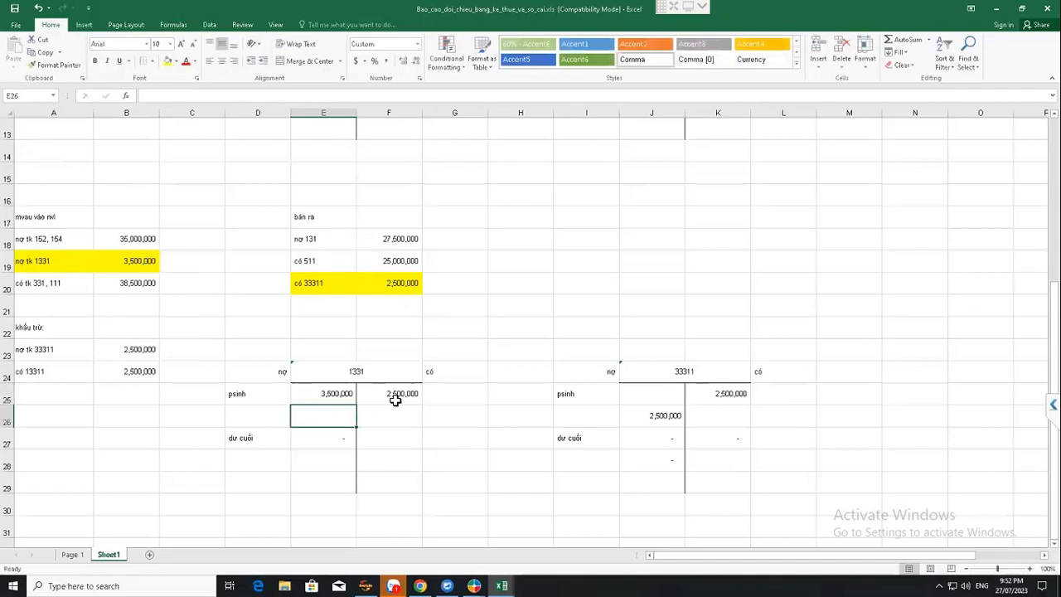
Calculate the closing debit balance of account 1331 in E27 with the formula =E25-F25
left_click(334, 437)
type("=")
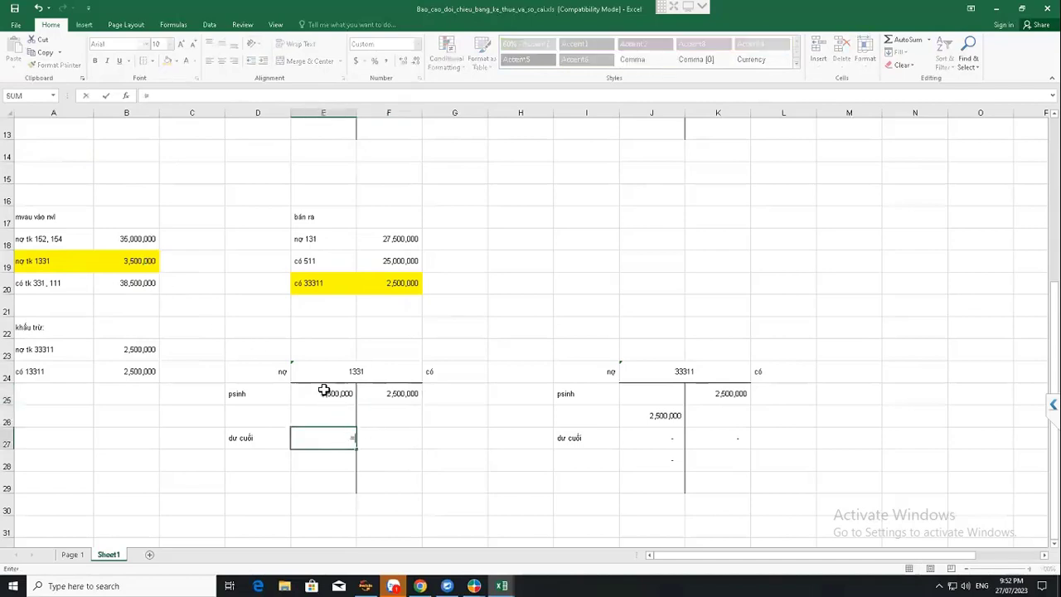
left_click(324, 391)
type("-")
left_click(387, 394)
key("Return")
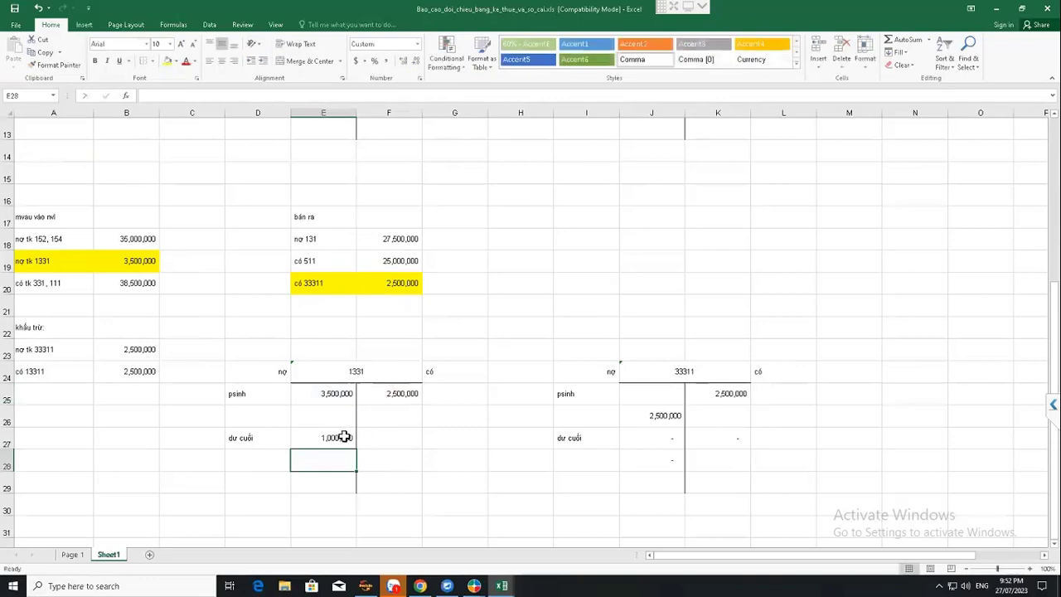
left_click(315, 440)
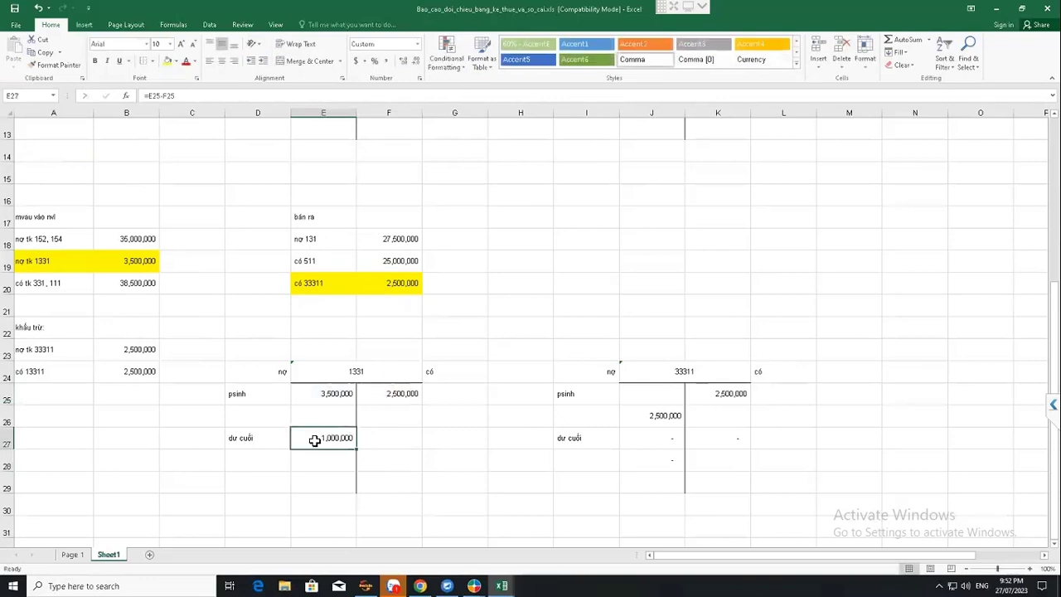
Review the debit and credit postings and closing balance of the copied 33311 T-account
left_click(352, 370)
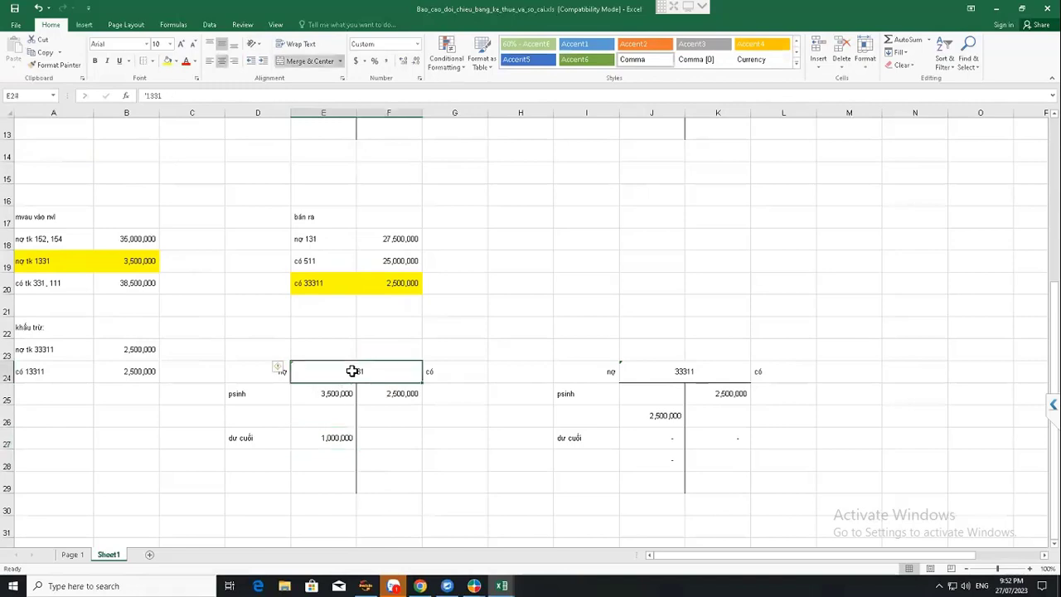
left_click(663, 438)
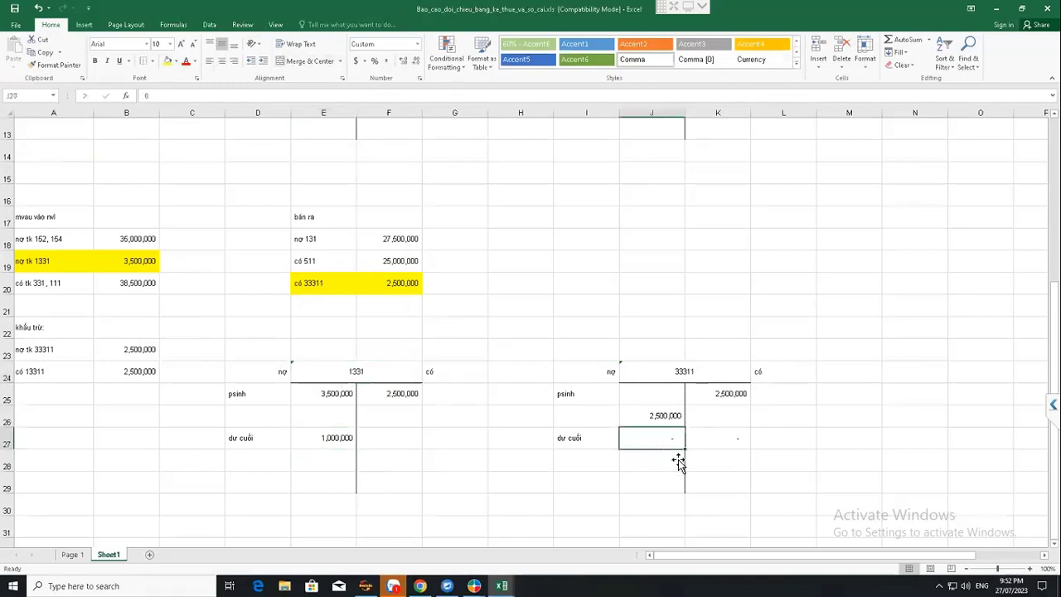
left_click(720, 452)
left_click(694, 394)
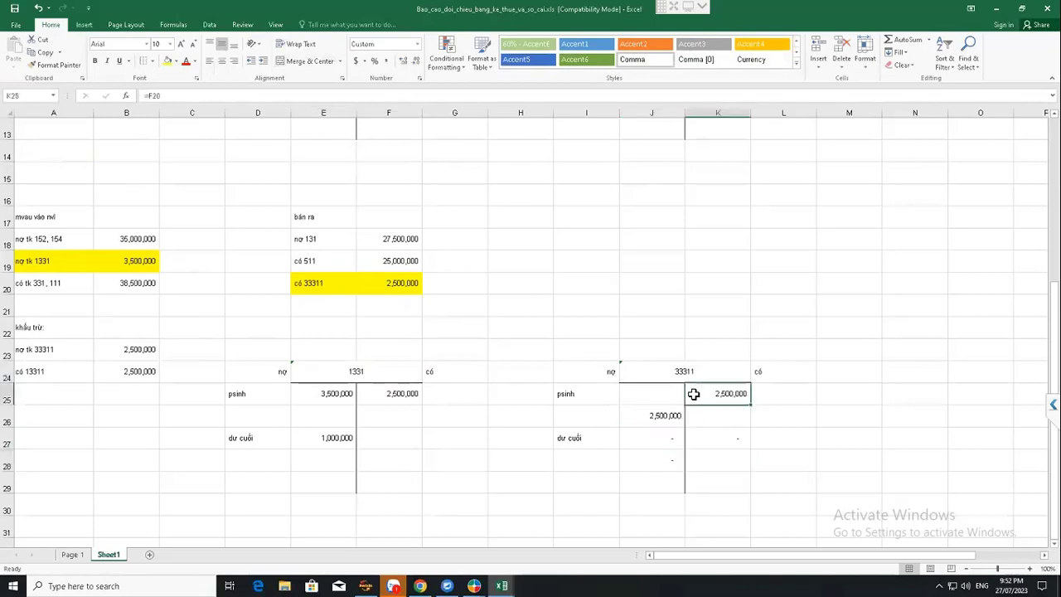
left_click(660, 417)
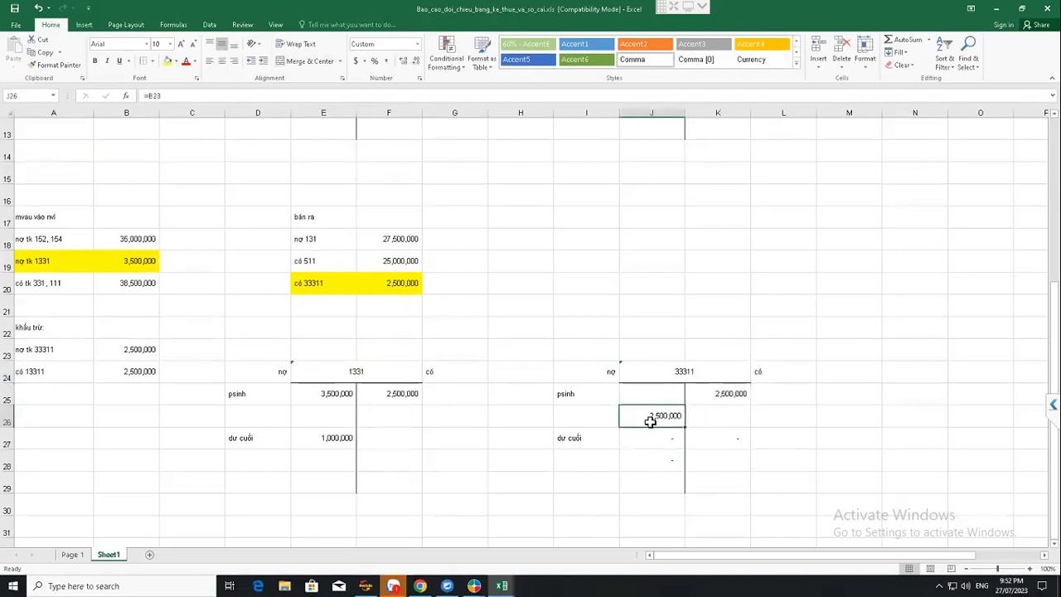
left_click(698, 398)
left_click(655, 421)
Switch to MISA SME, close the trial balance report and open the parameters of the report "Báo cáo đối chiếu bảng kê thuế và sổ cái"
key("alt+Tab")
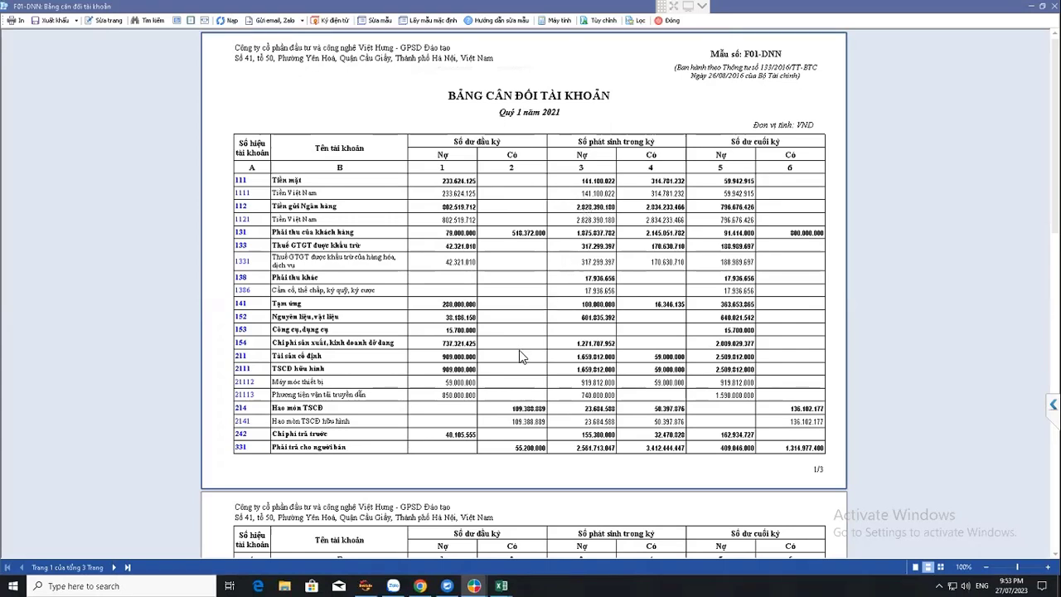
left_click(673, 23)
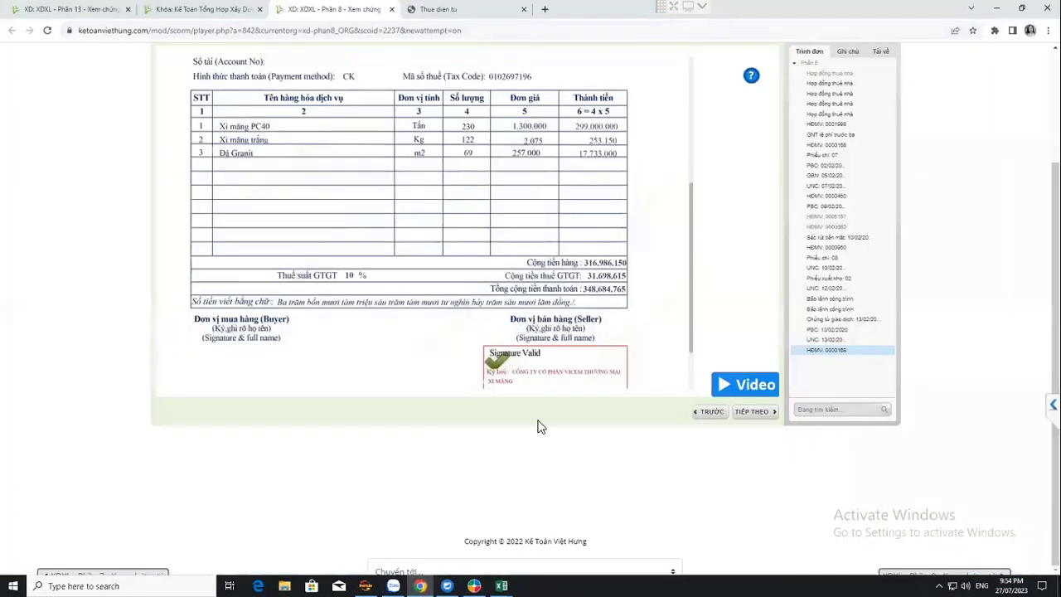
mouse_move(473, 584)
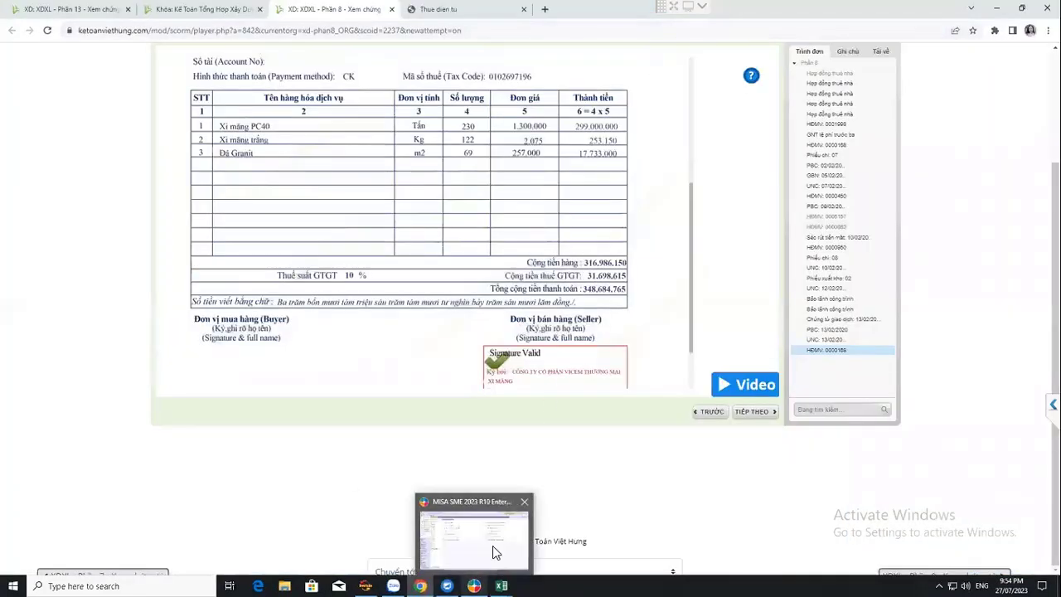
left_click(492, 546)
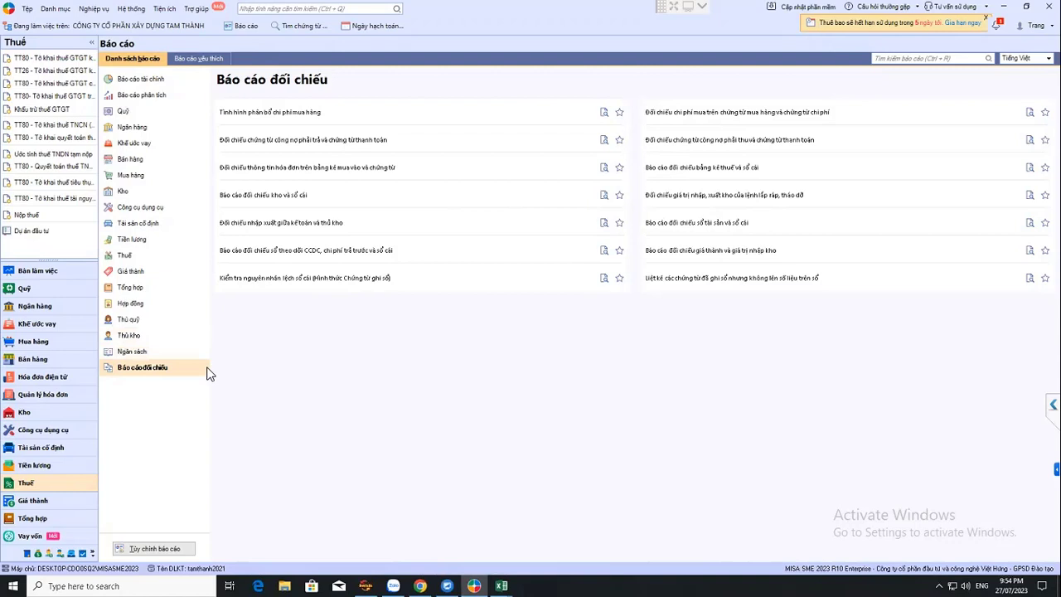
left_click(723, 174)
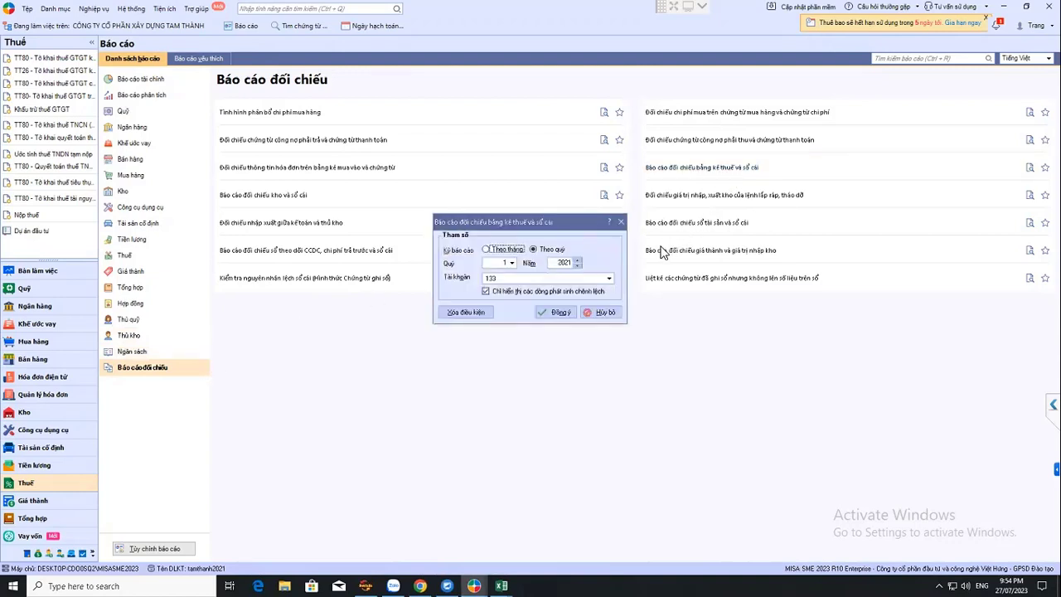